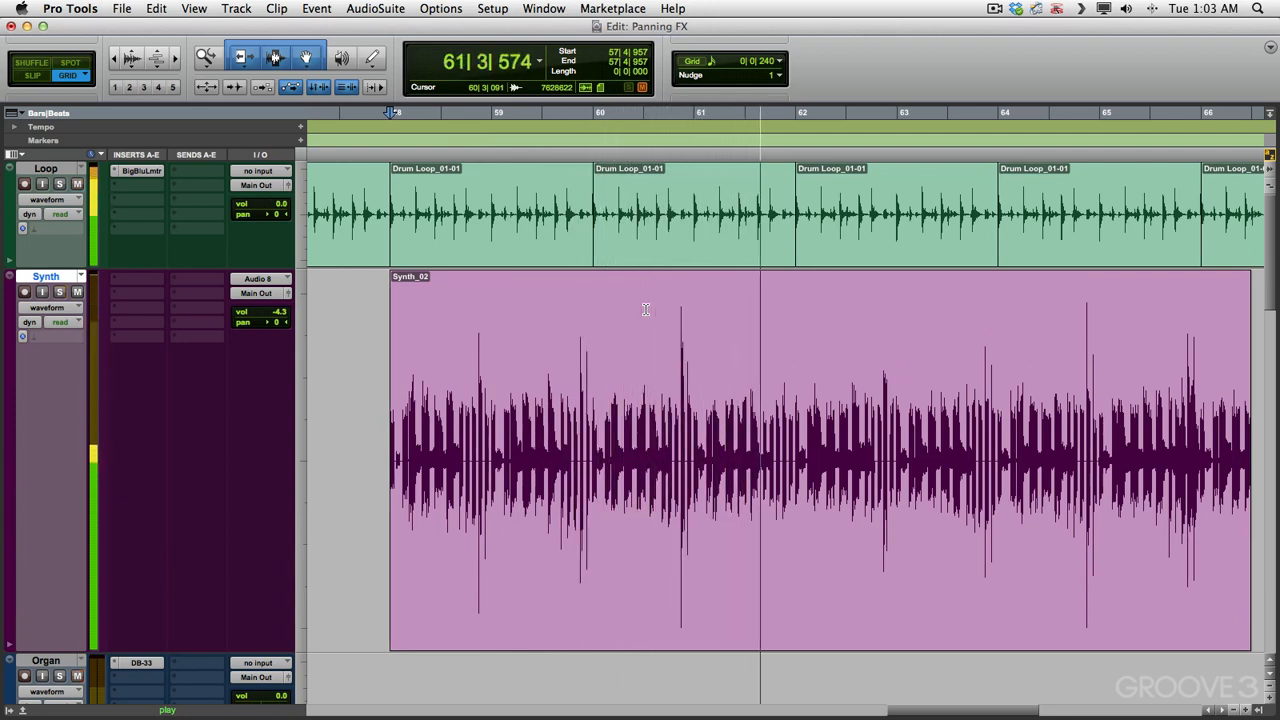
Step: Draw a freehand pan automation curve on the Synth track from bar 58, audition it, and undo it
key("space")
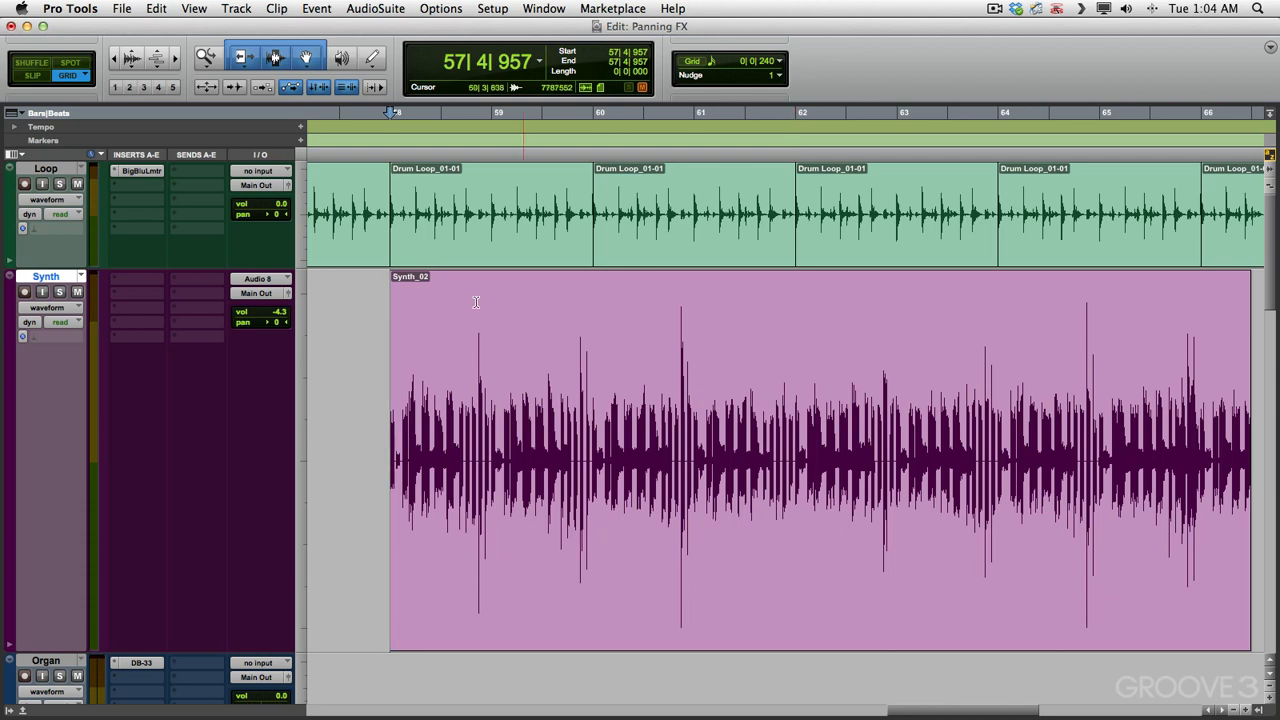
left_click(267, 328, "ctrl+super")
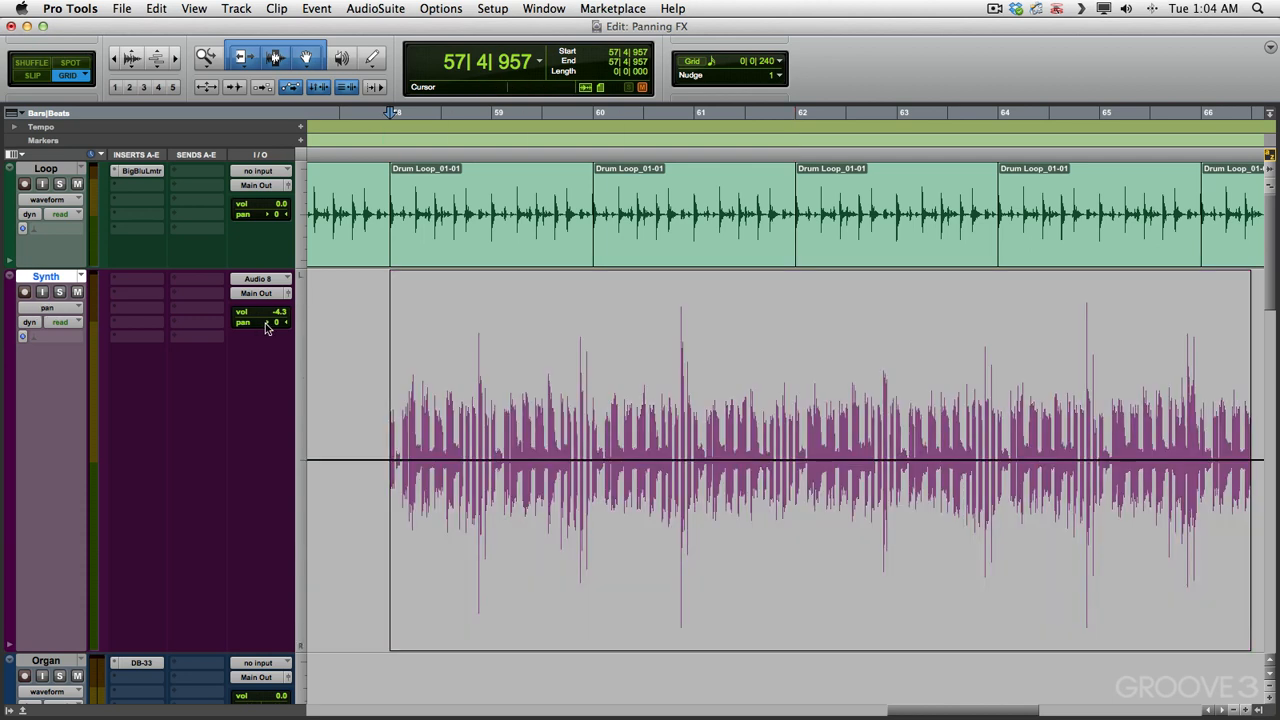
left_click(372, 59)
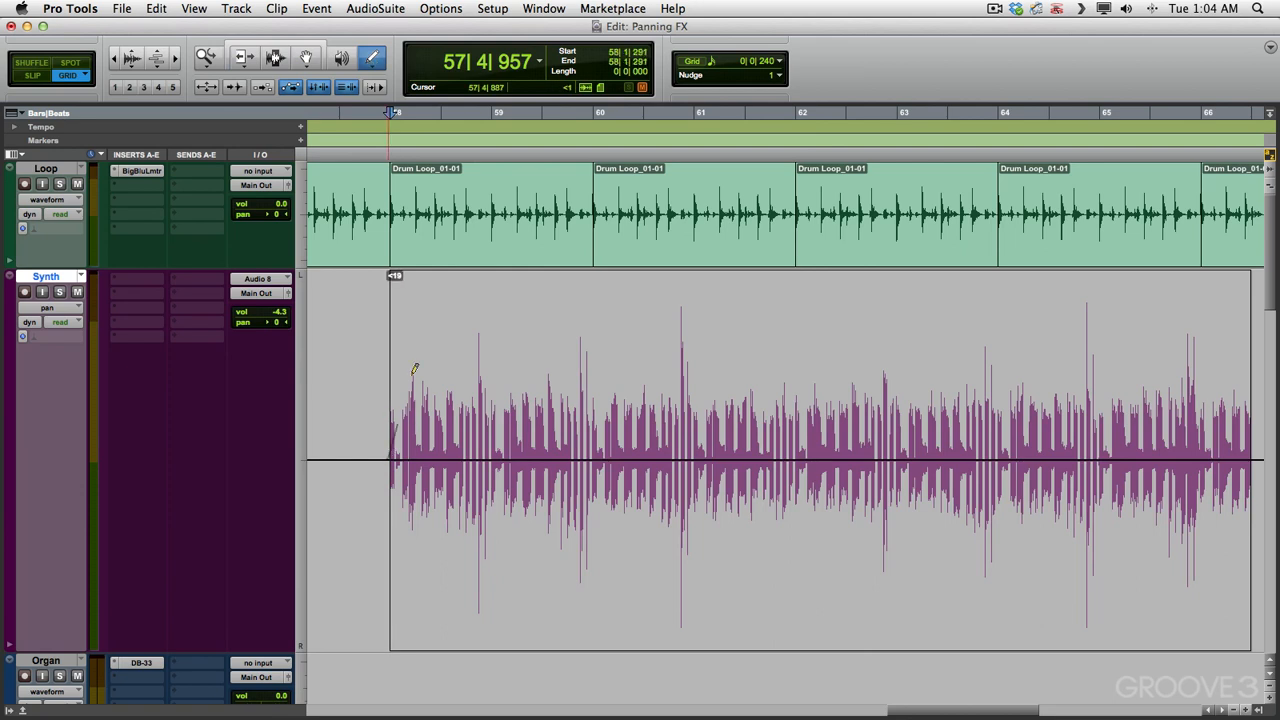
left_click_drag(694, 332, 718, 338)
key("space")
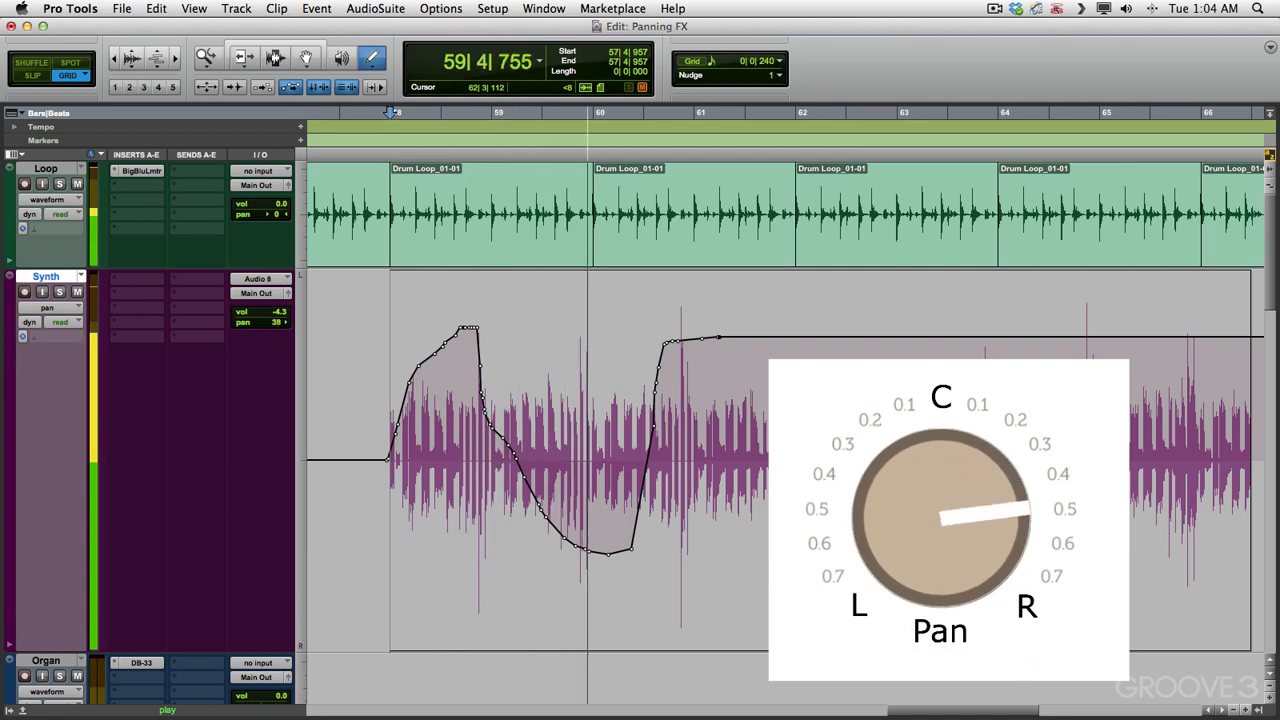
key("space")
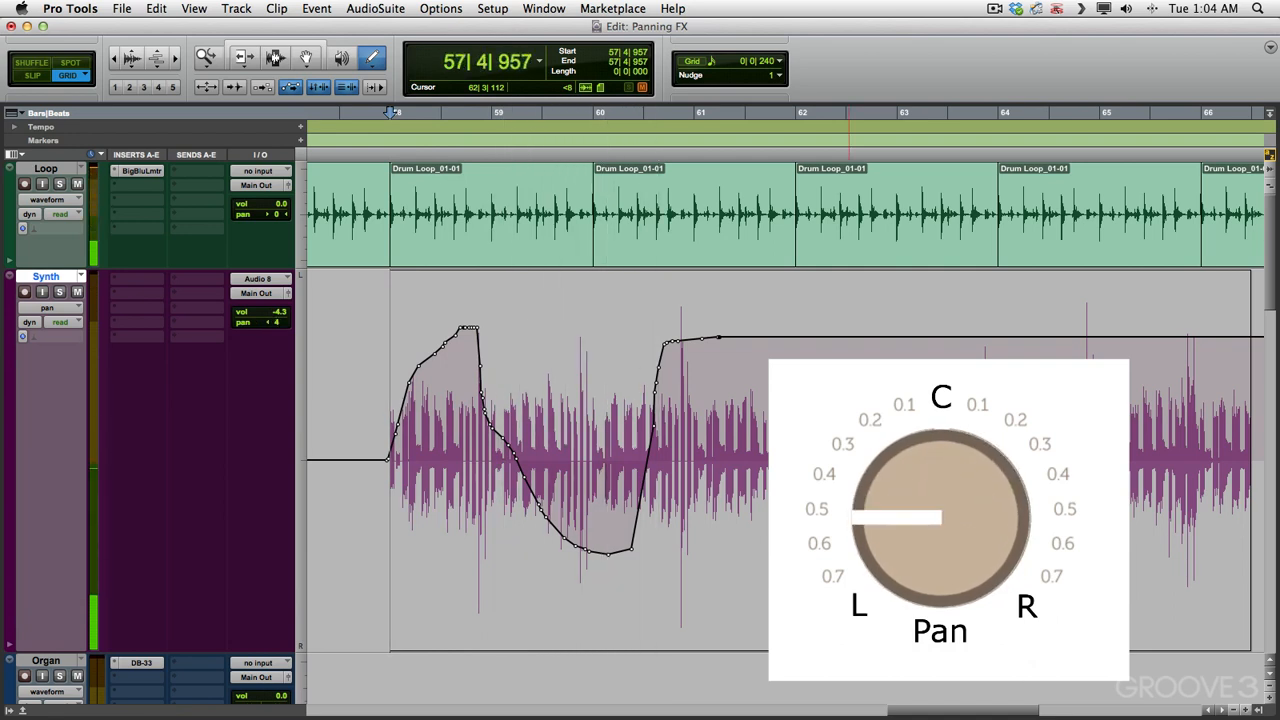
key("super+z")
Step: Draw straight-line pan automation on the Synth track, sweeping from left to right and back by bar 60, and audition it
left_click(372, 58)
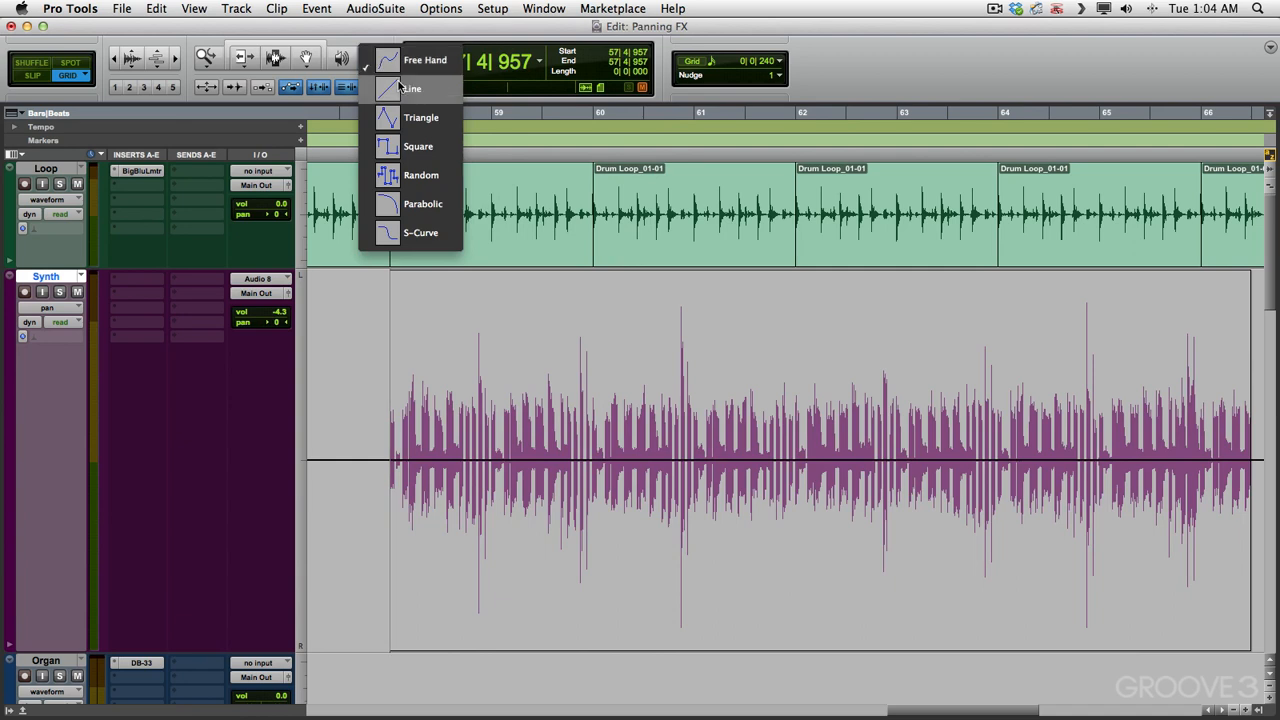
left_click(405, 88)
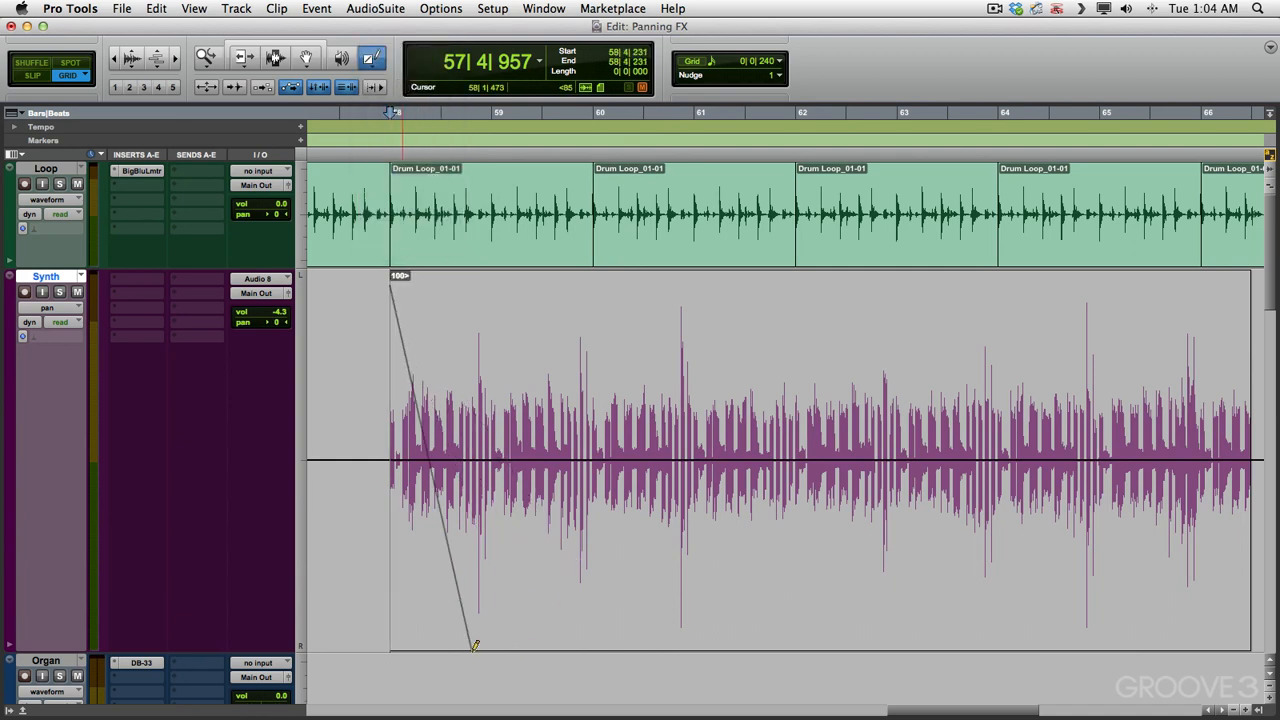
left_click_drag(475, 645, 474, 642)
left_click_drag(541, 514, 598, 292)
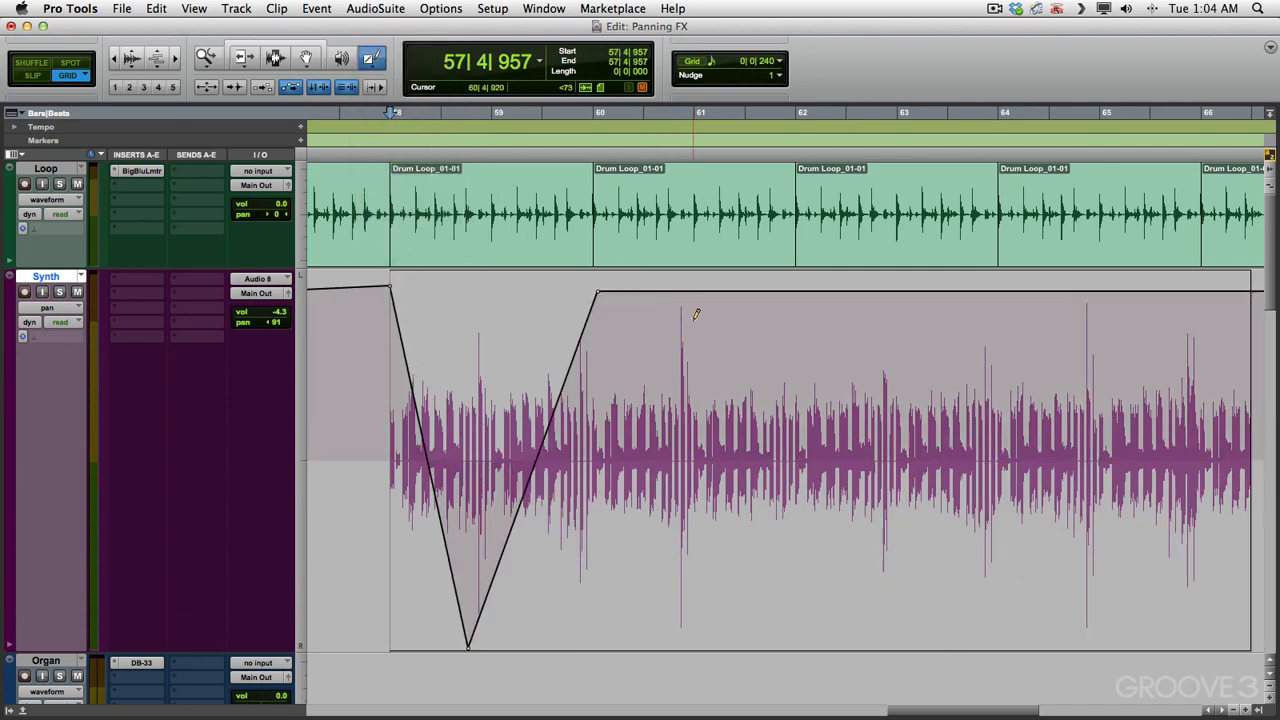
key("space")
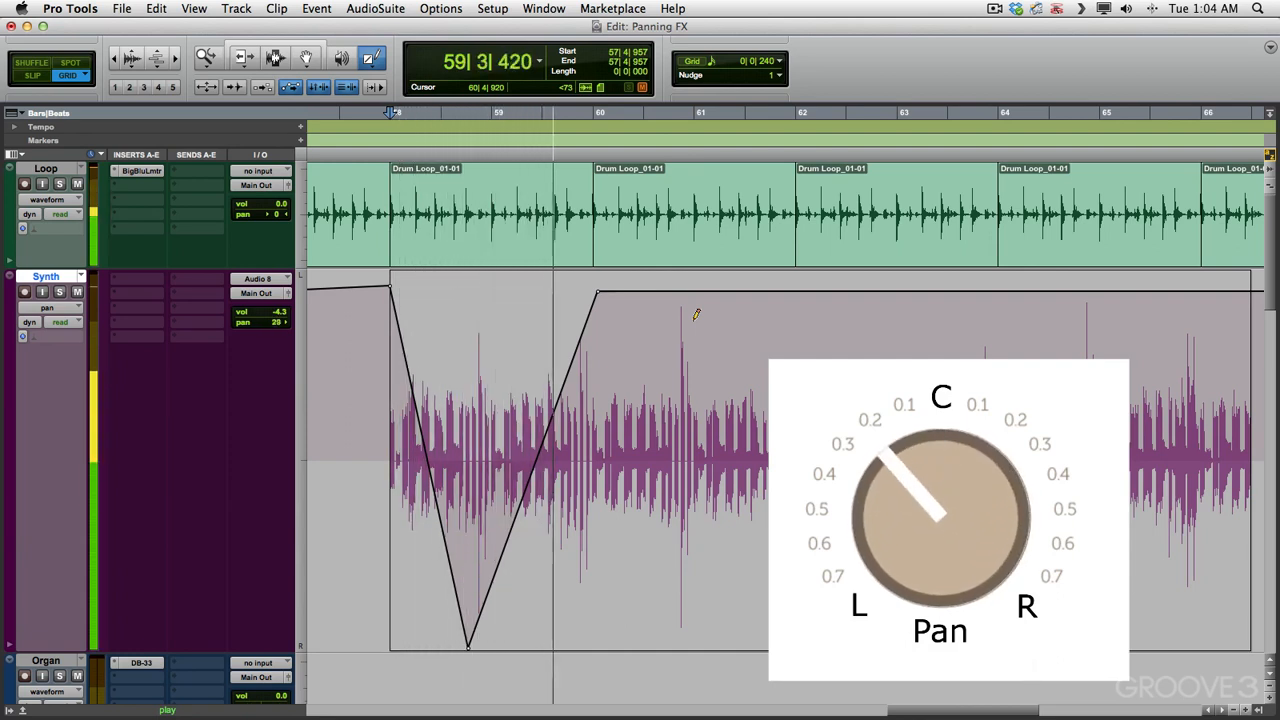
key("space")
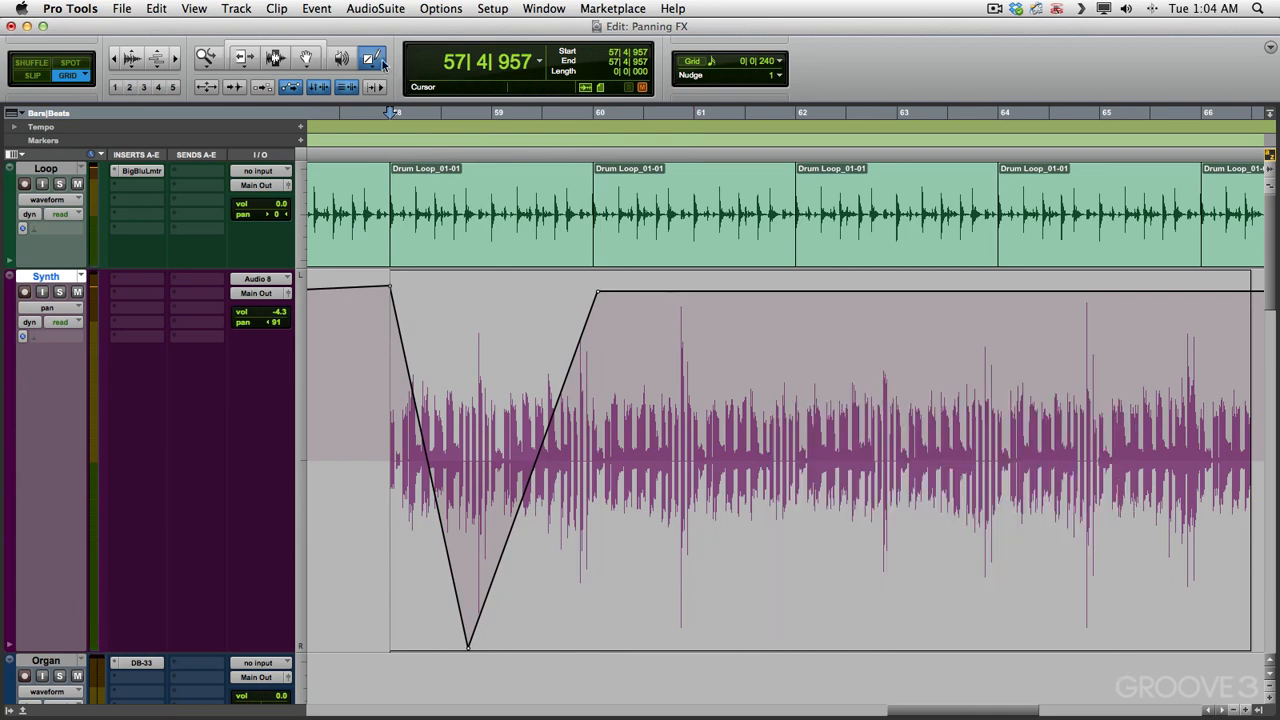
Step: Draw full-width triangle pan automation across the Synth clip on a 1/4-note grid and audition it
left_click(381, 62)
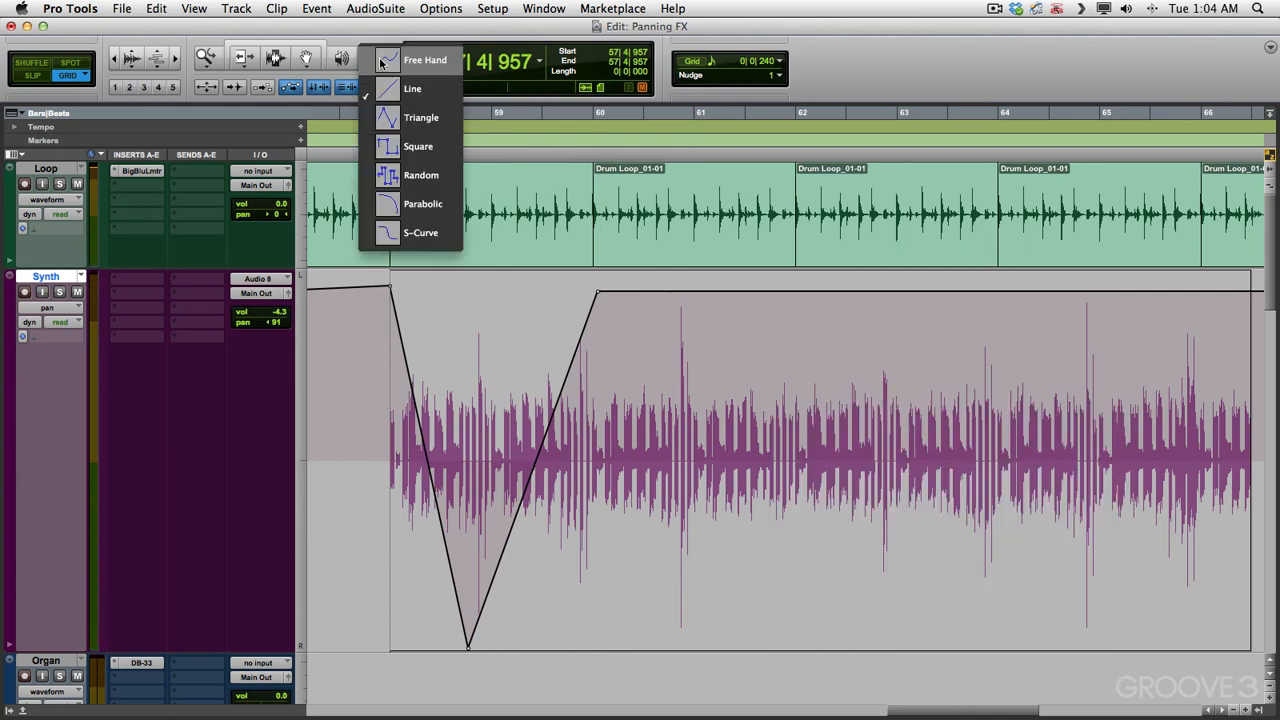
left_click(425, 121)
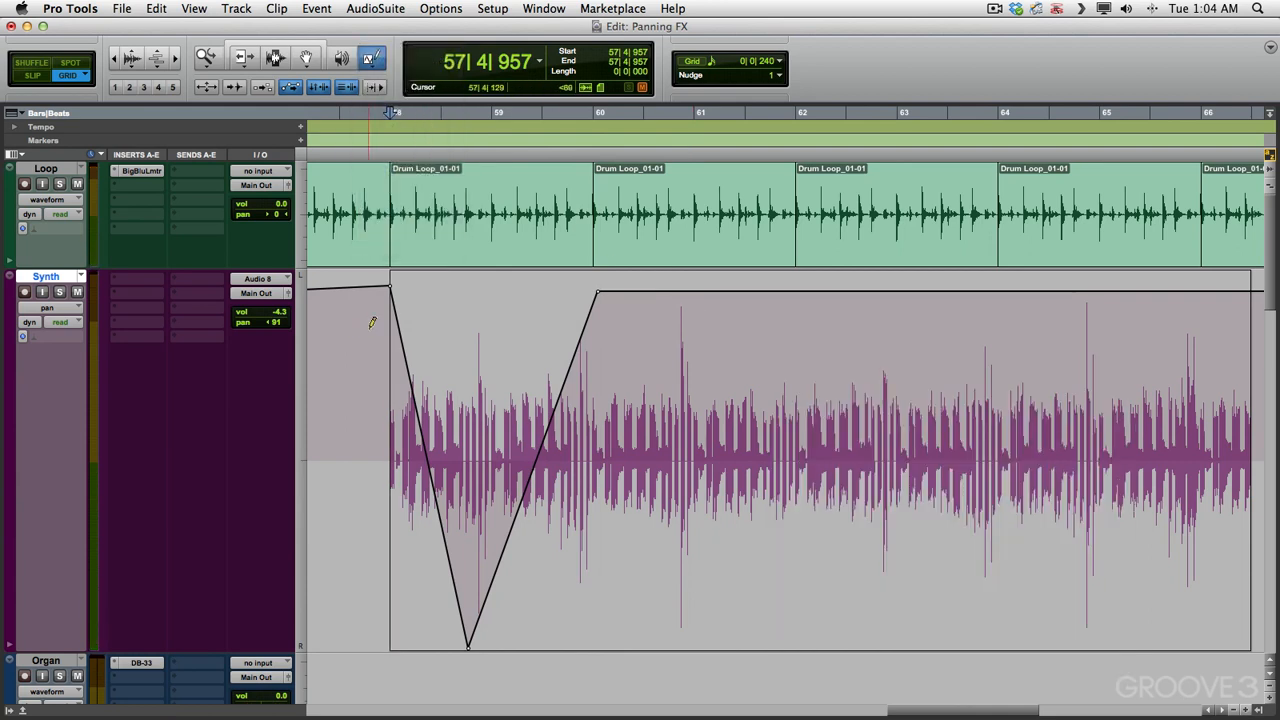
mouse_move(381, 455)
left_mouse_down()
mouse_move(694, 317)
mouse_move(1057, 250)
mouse_move(1185, 190)
left_mouse_up()
key("space")
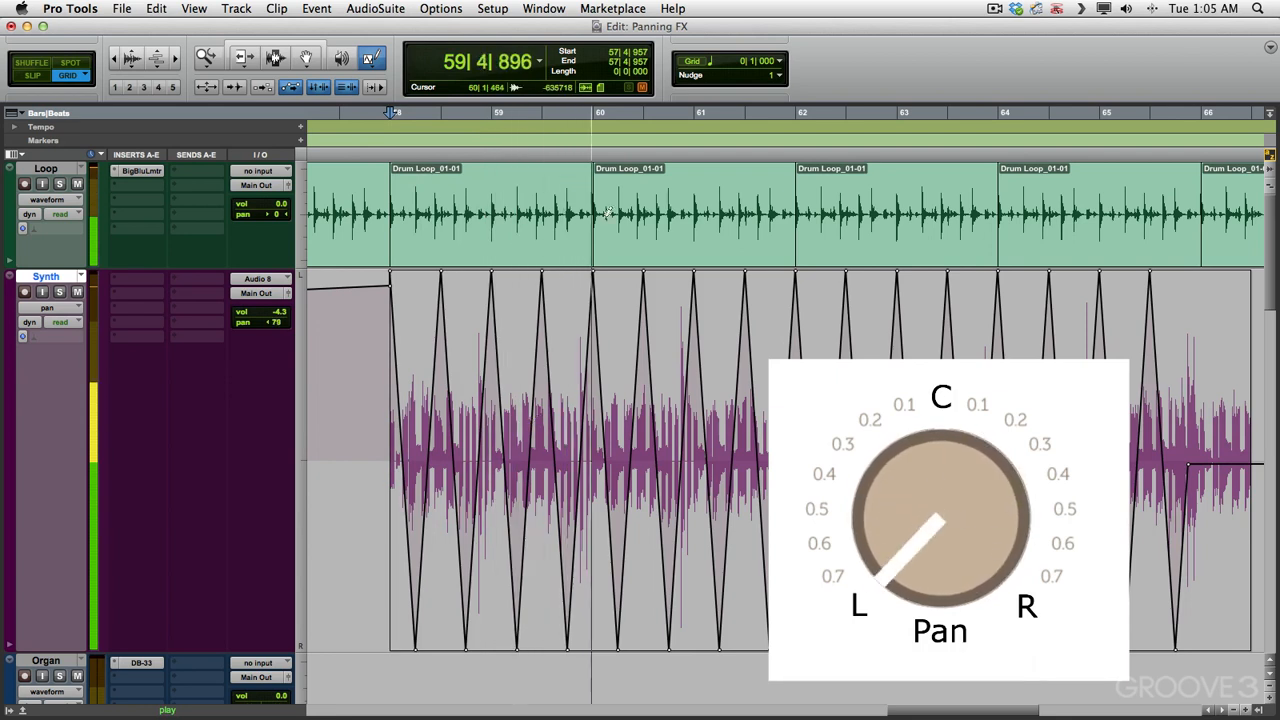
key("space")
Step: Set the grid to 1/8 note, redraw the triangle pan automation across the Synth clip, and play it back
left_click(783, 63)
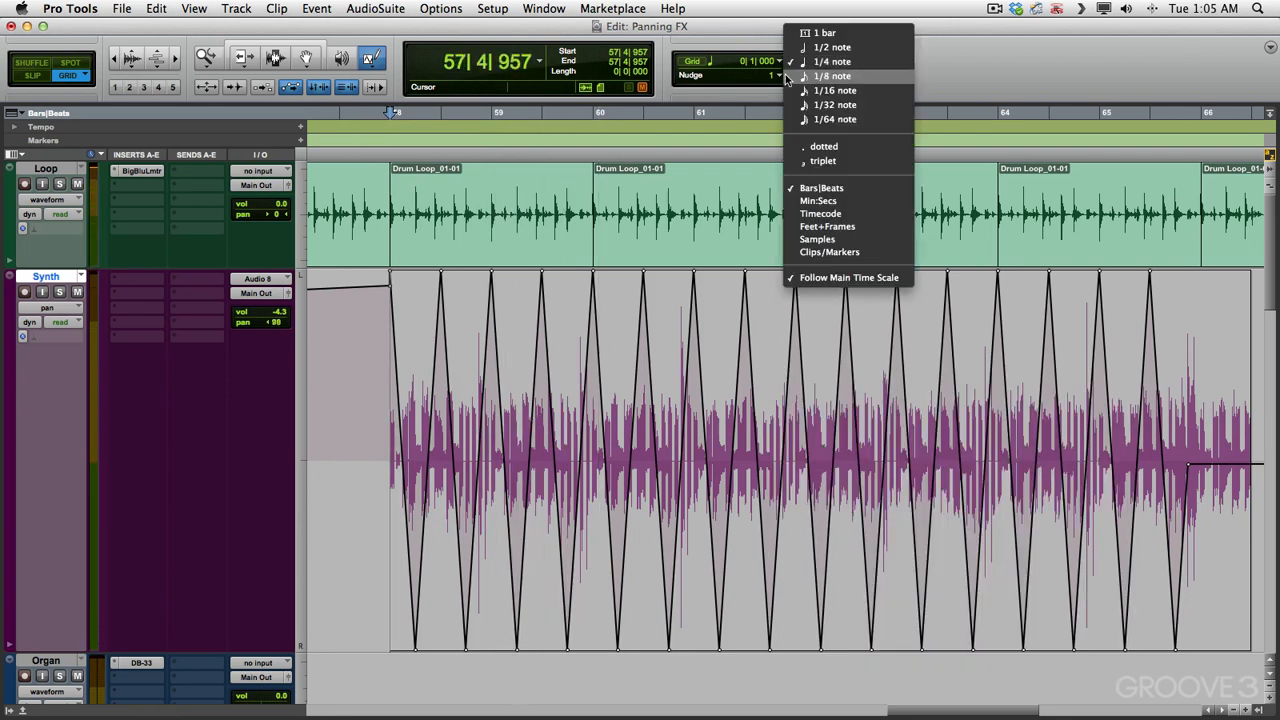
left_click(820, 83)
mouse_move(380, 456)
left_mouse_down()
mouse_move(552, 210)
mouse_move(1168, 182)
left_mouse_up()
key("space")
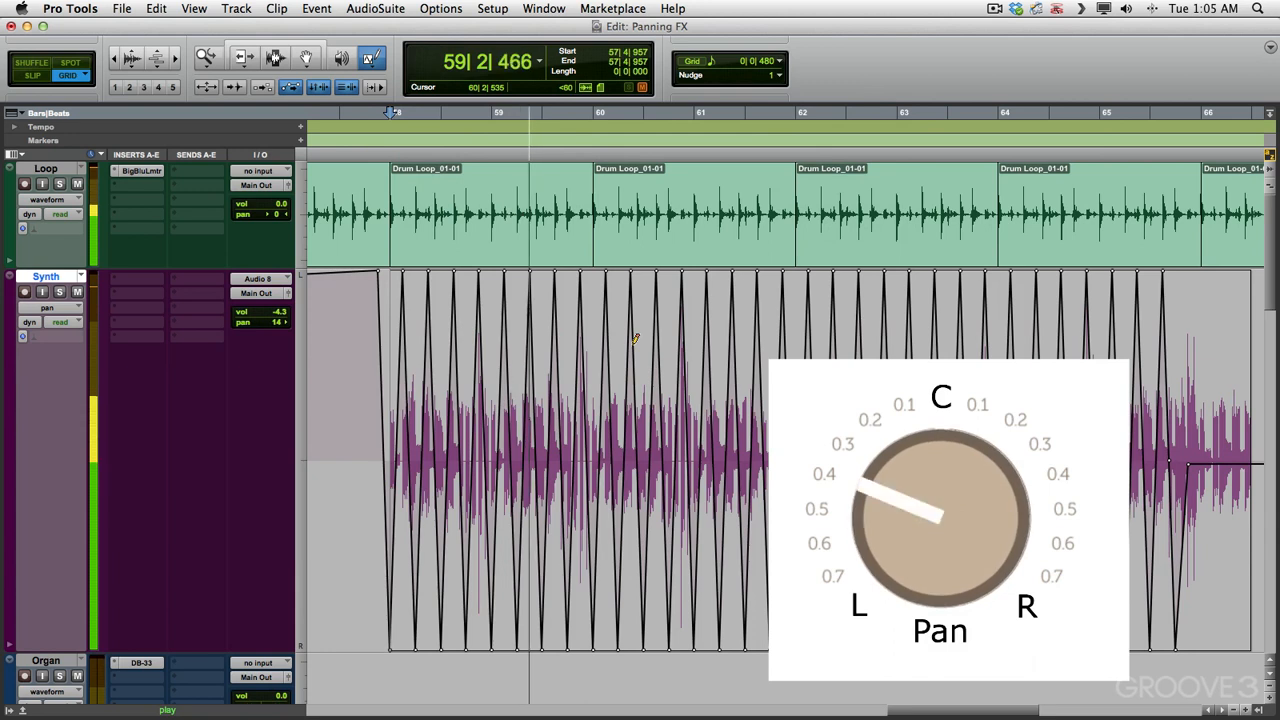
key("space")
Step: Set the grid to 1/16 note, redraw the triangle pan automation over the Synth clip, and listen to it
left_click(779, 61)
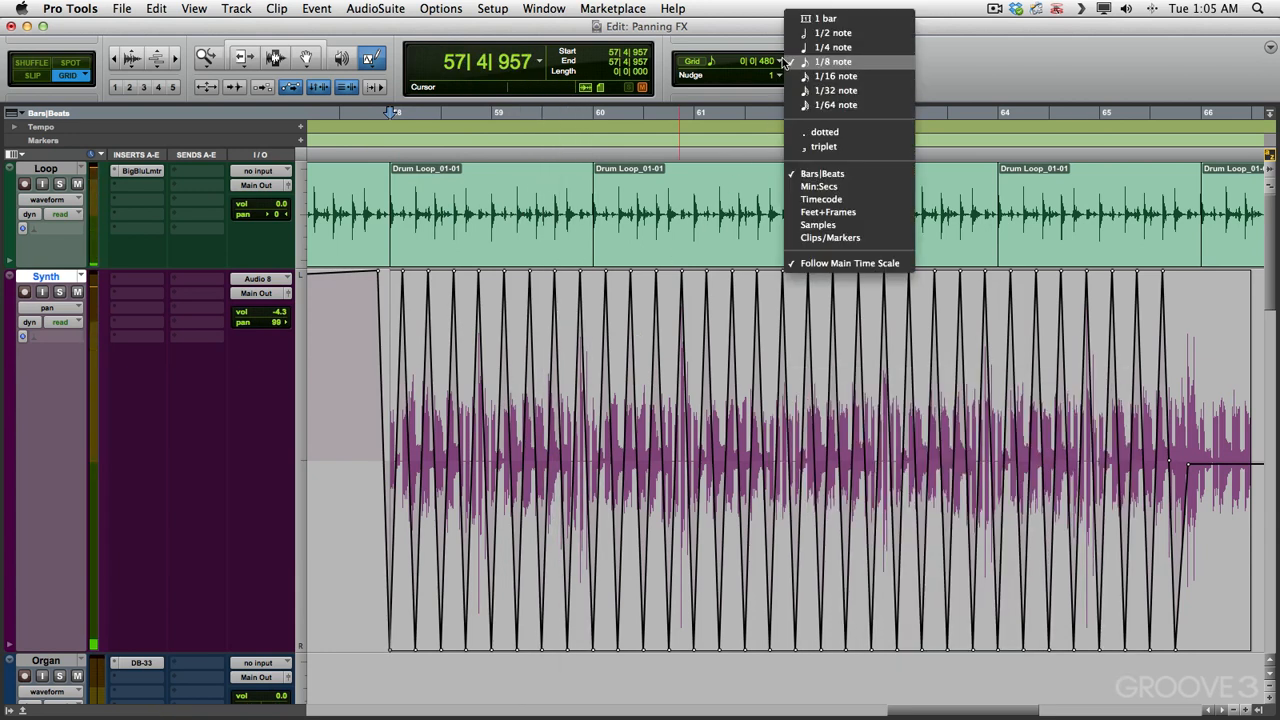
left_click(810, 69)
mouse_move(459, 405)
left_mouse_down()
mouse_move(920, 246)
mouse_move(1167, 246)
left_mouse_up()
key("space")
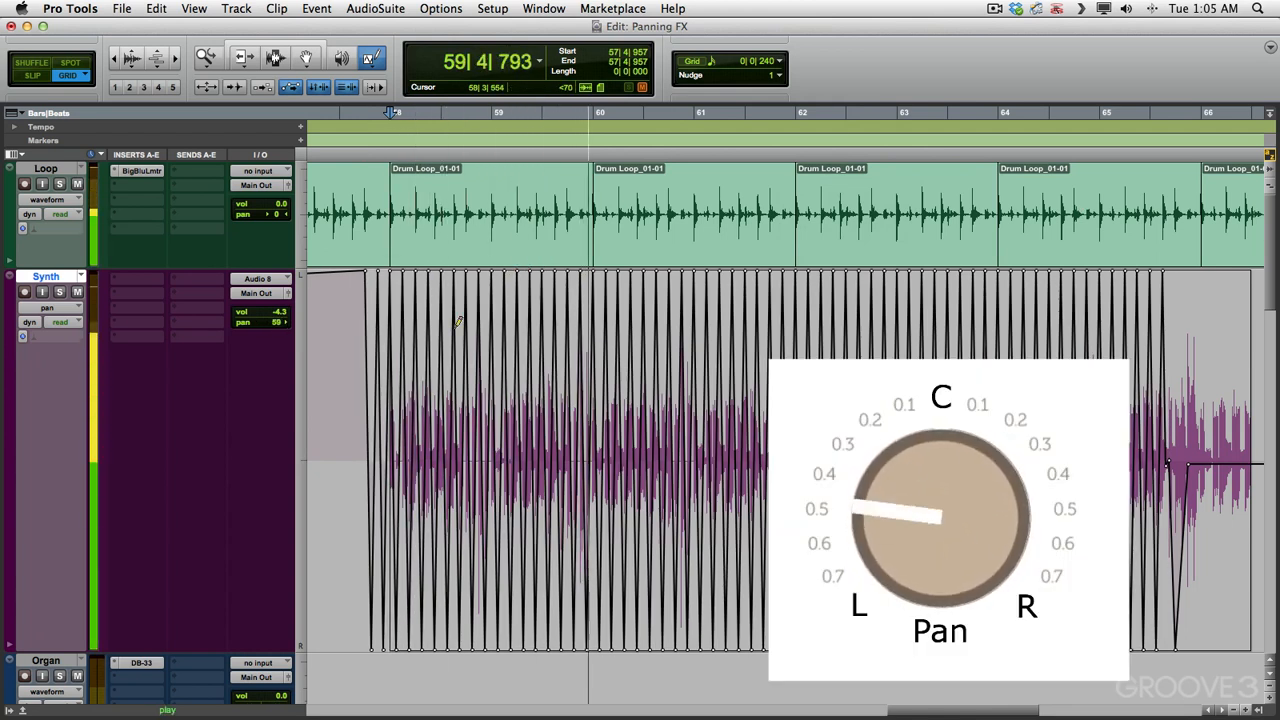
key("space")
Step: Draw square-wave pan automation across the Synth clip on a 1/4-note grid and audition it
mouse_move(370, 60)
left_mouse_down()
mouse_move(400, 56)
mouse_move(422, 139)
left_mouse_up()
left_click_drag(397, 440, 1230, 455)
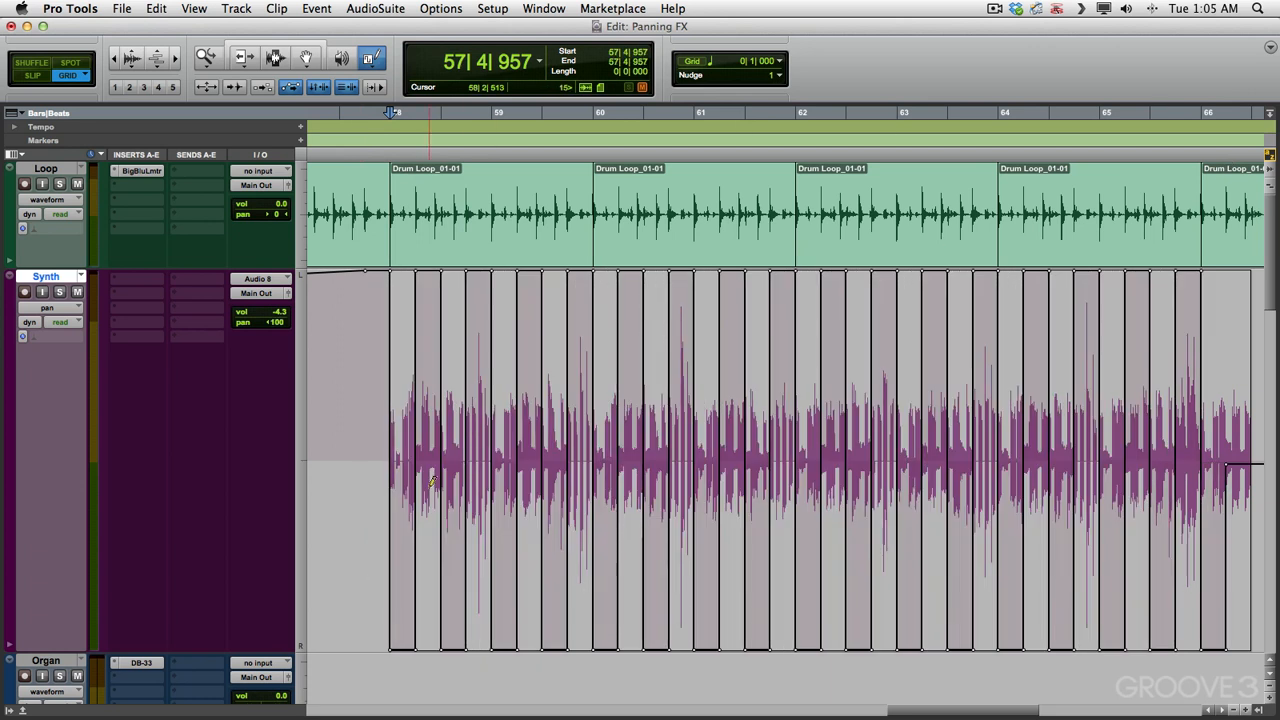
key("space")
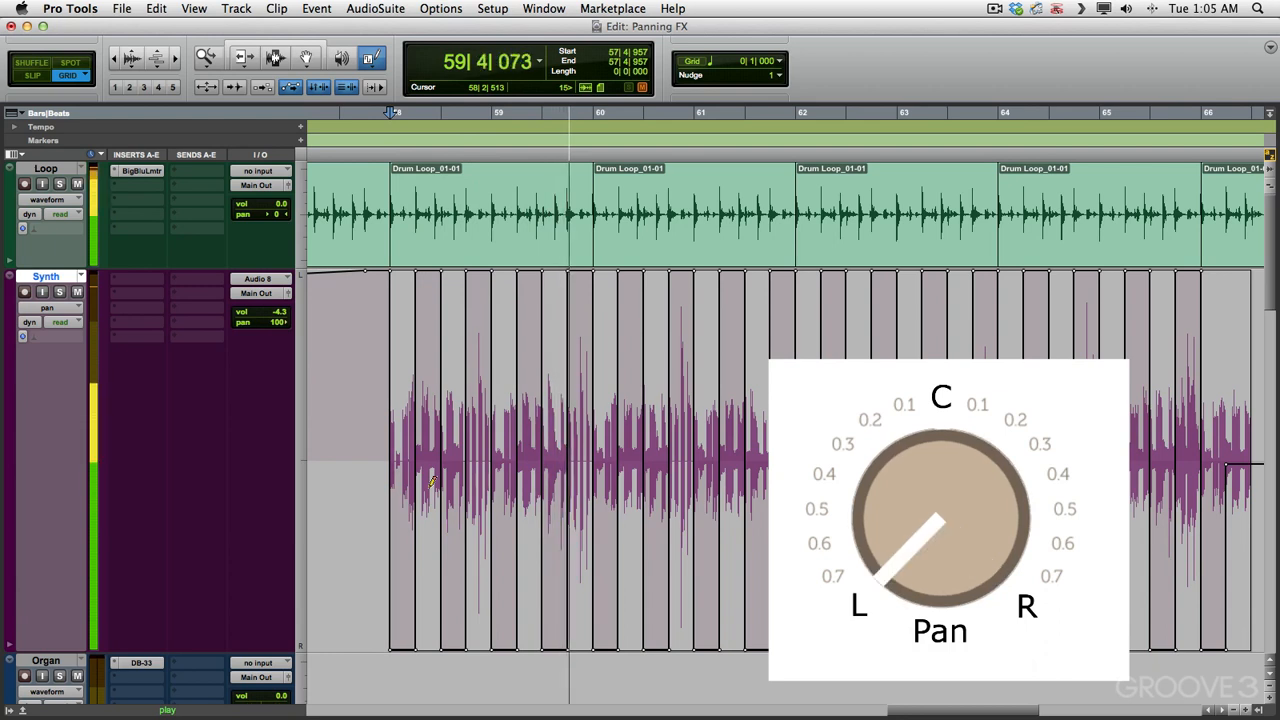
key("space")
Step: Set the grid to 1/8 note, redraw the square pan automation across the Synth clip, and play it back
left_click(779, 61)
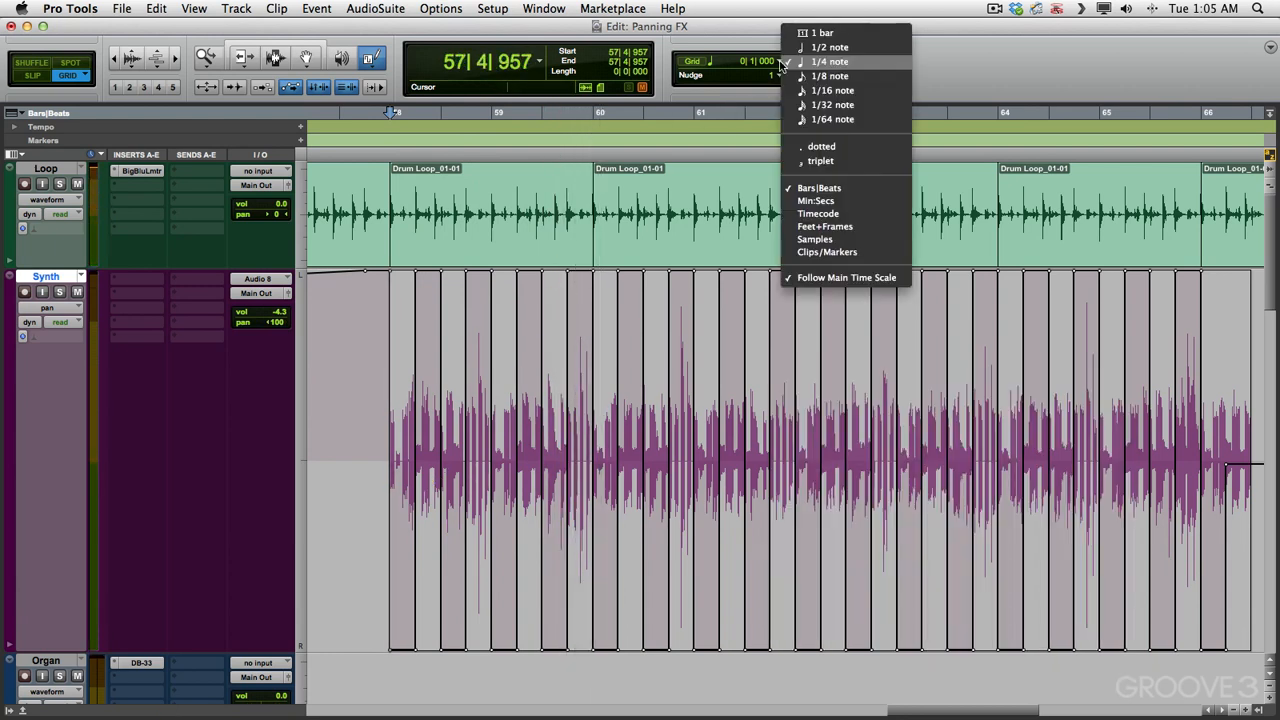
left_click(830, 85)
mouse_move(448, 427)
left_mouse_down()
mouse_move(1068, 206)
mouse_move(1177, 206)
left_mouse_up()
key("space")
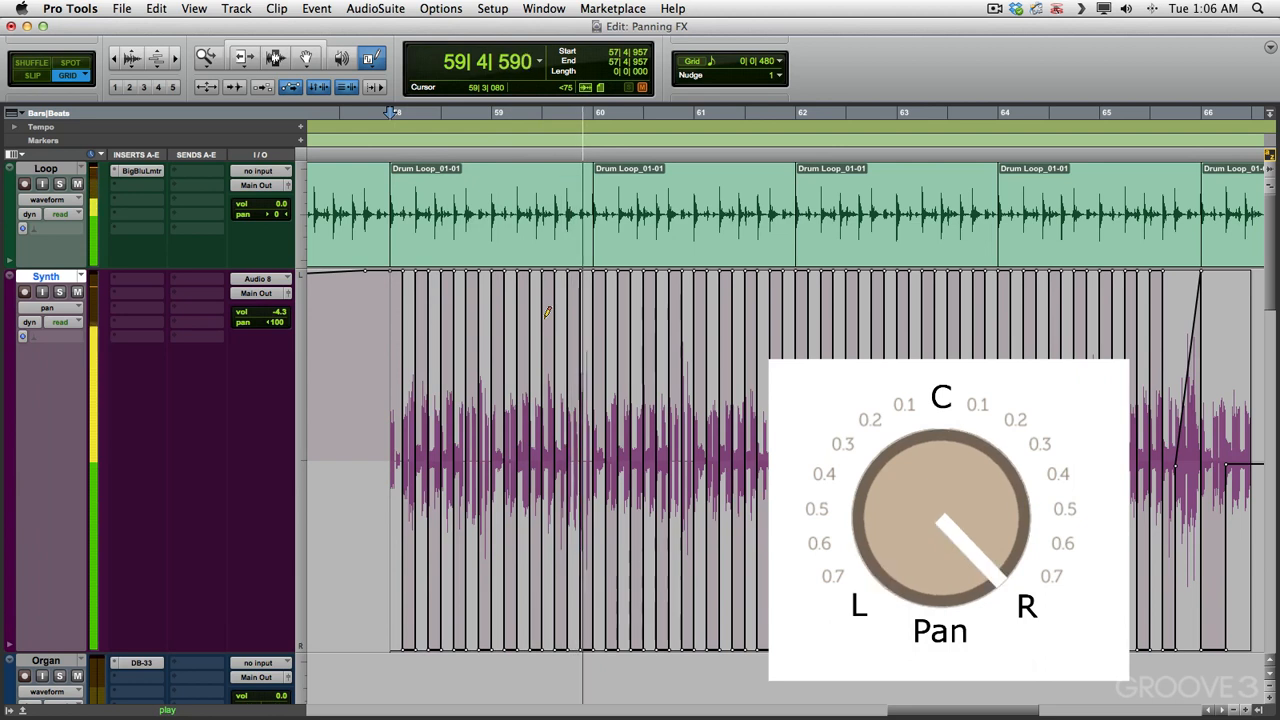
key("space")
Step: Set the grid to 1/16 note, redraw the square pan automation over the Synth clip, and listen to it
left_click(782, 70)
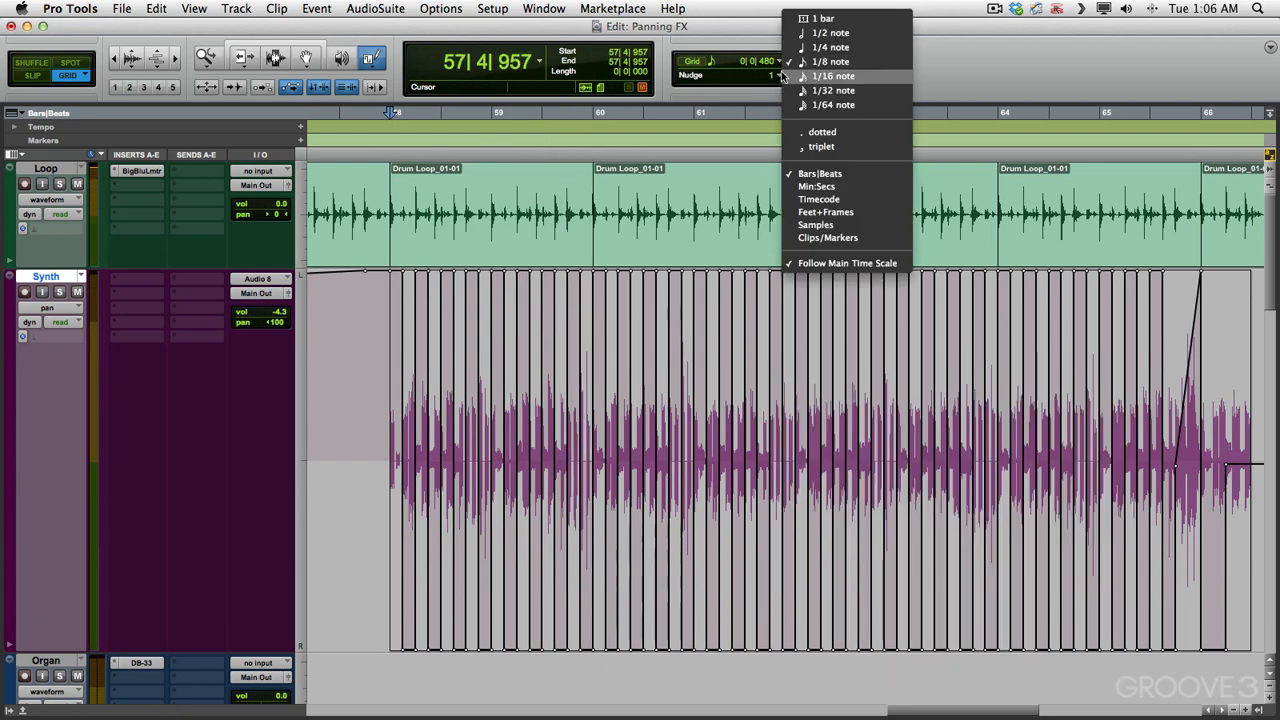
left_click(786, 76)
left_click_drag(678, 361, 1164, 238)
key("space")
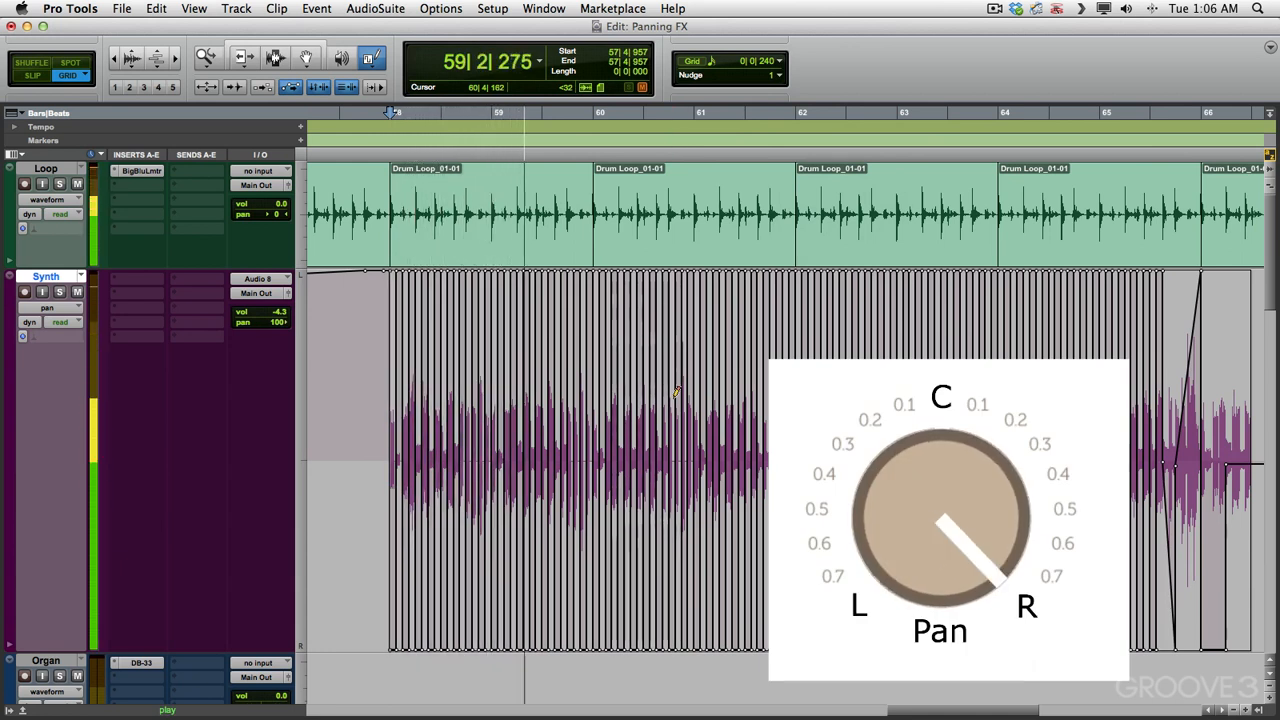
key("space")
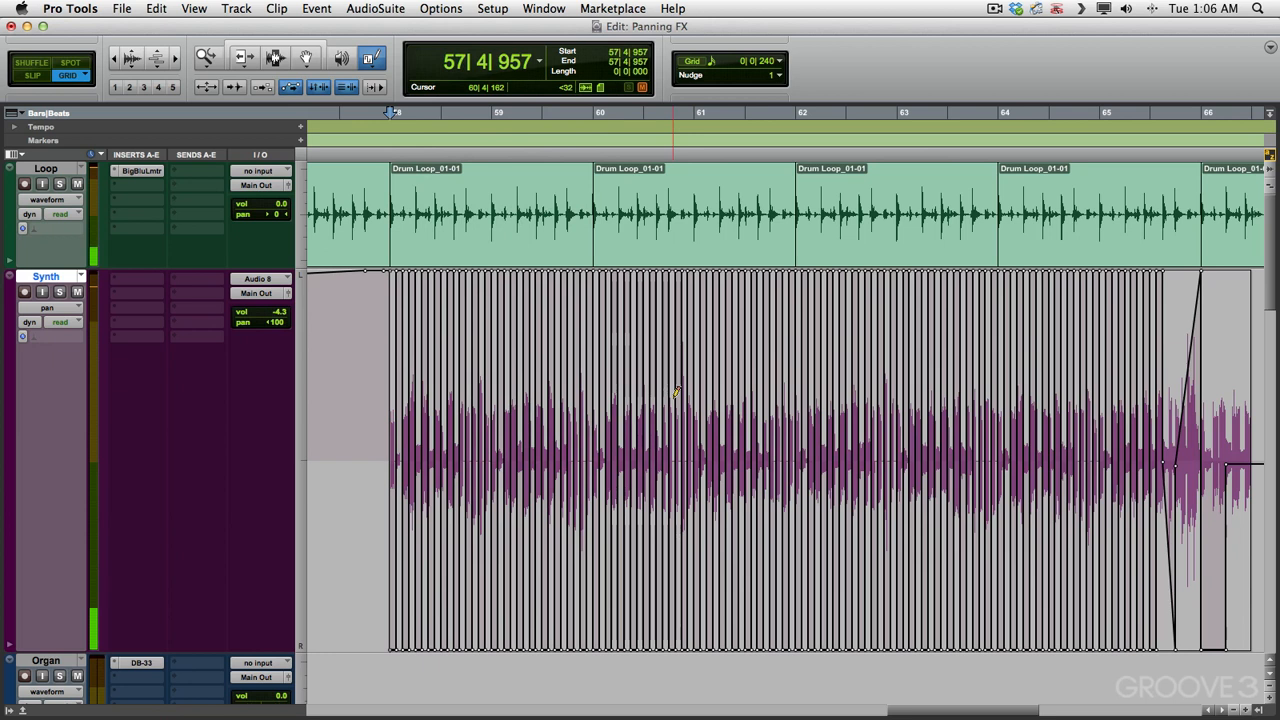
Step: Audition random-shape pan automation drawn across the Synth clip on the 1/16-note grid, and undo all the drawn pan automation
left_click(374, 60)
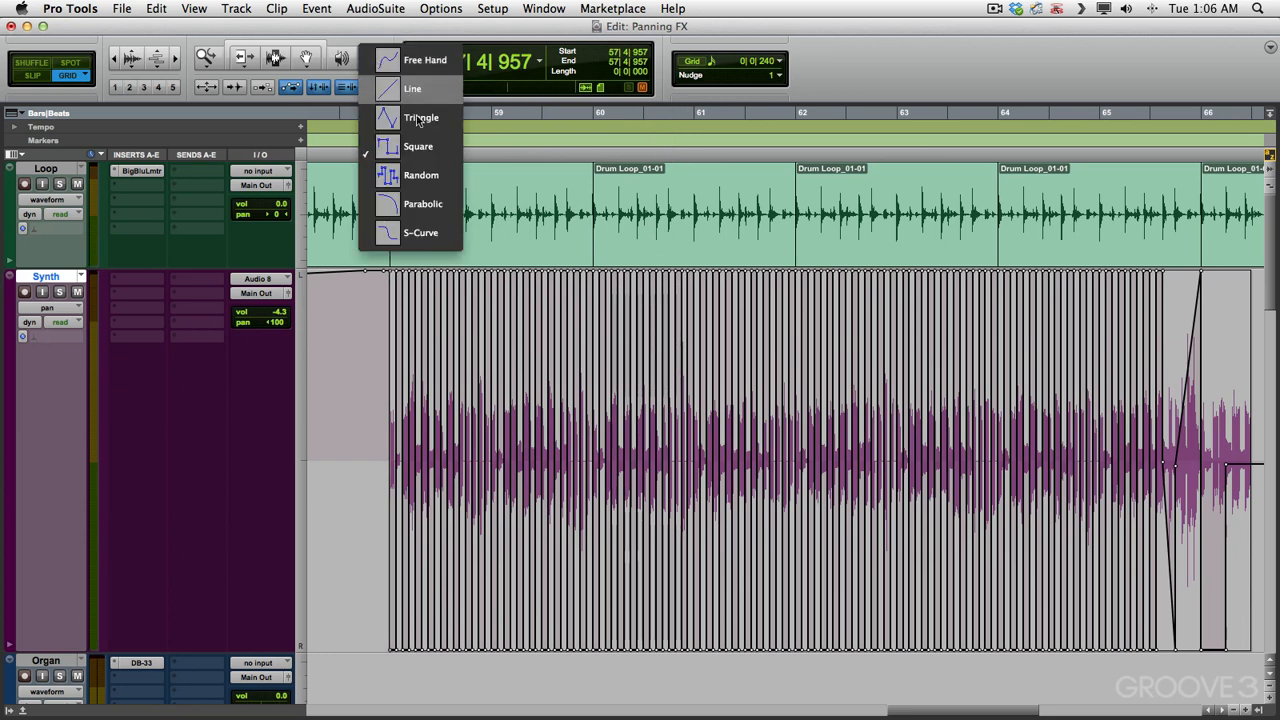
left_click(432, 180)
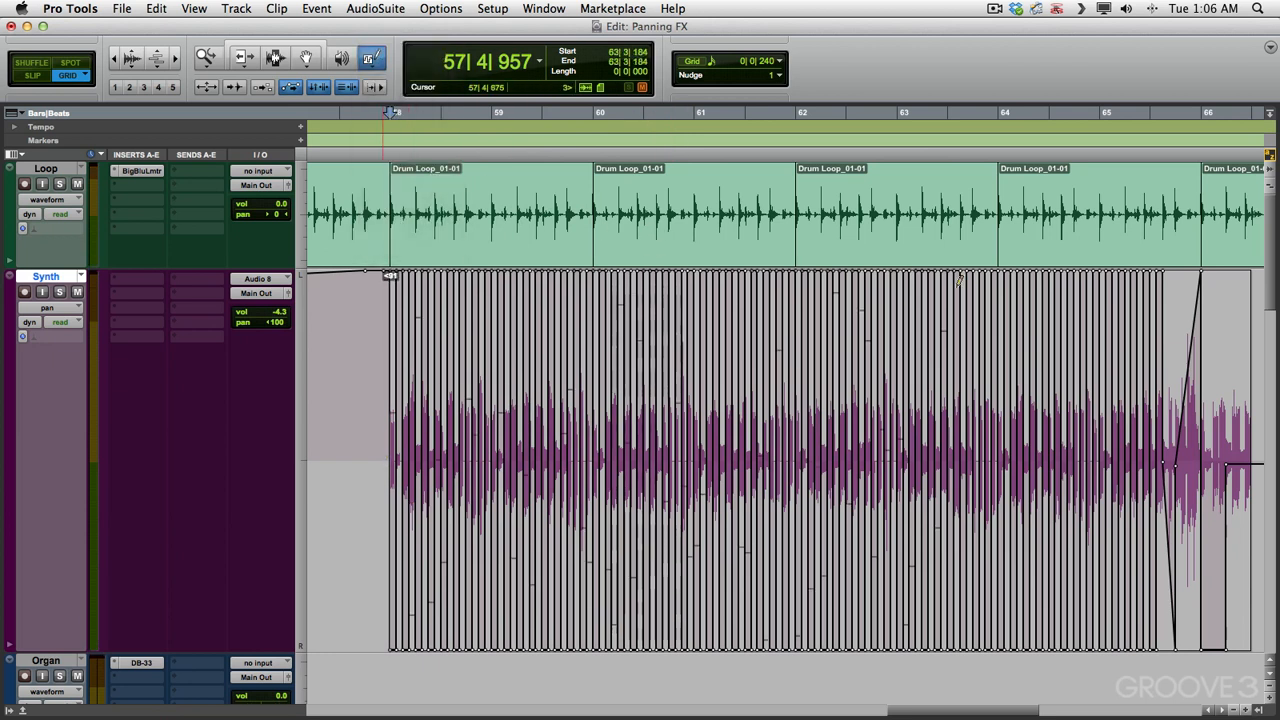
left_click_drag(1103, 265, 405, 398)
key("space")
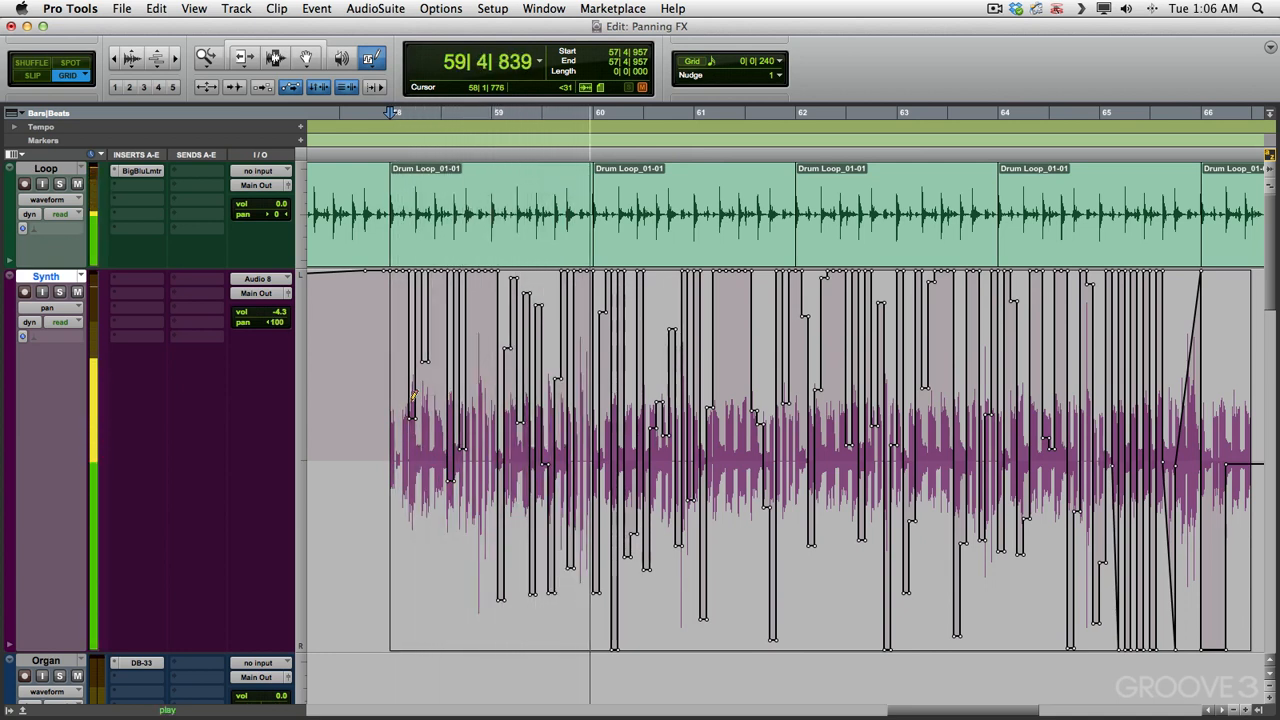
key("space")
key("super+z")
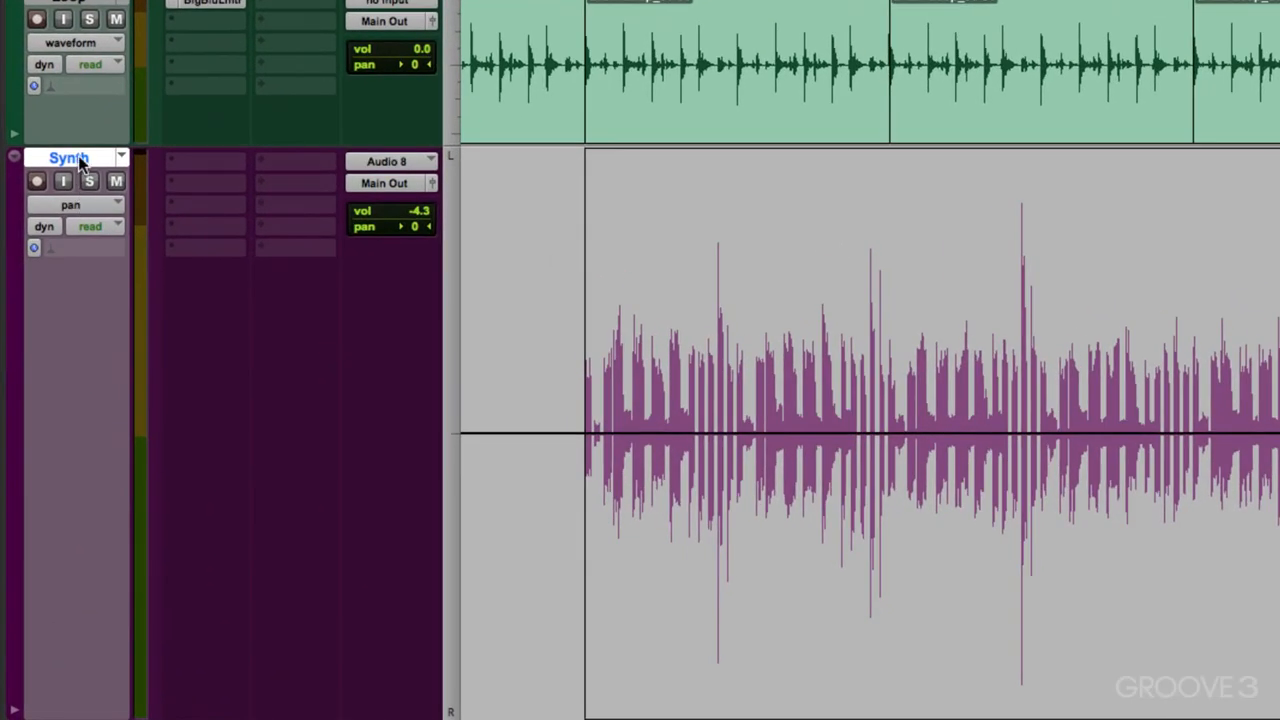
Step: Return the Synth track to waveform view and insert the AutoPan (mono/stereo) plug-in in its first insert slot
key("minus")
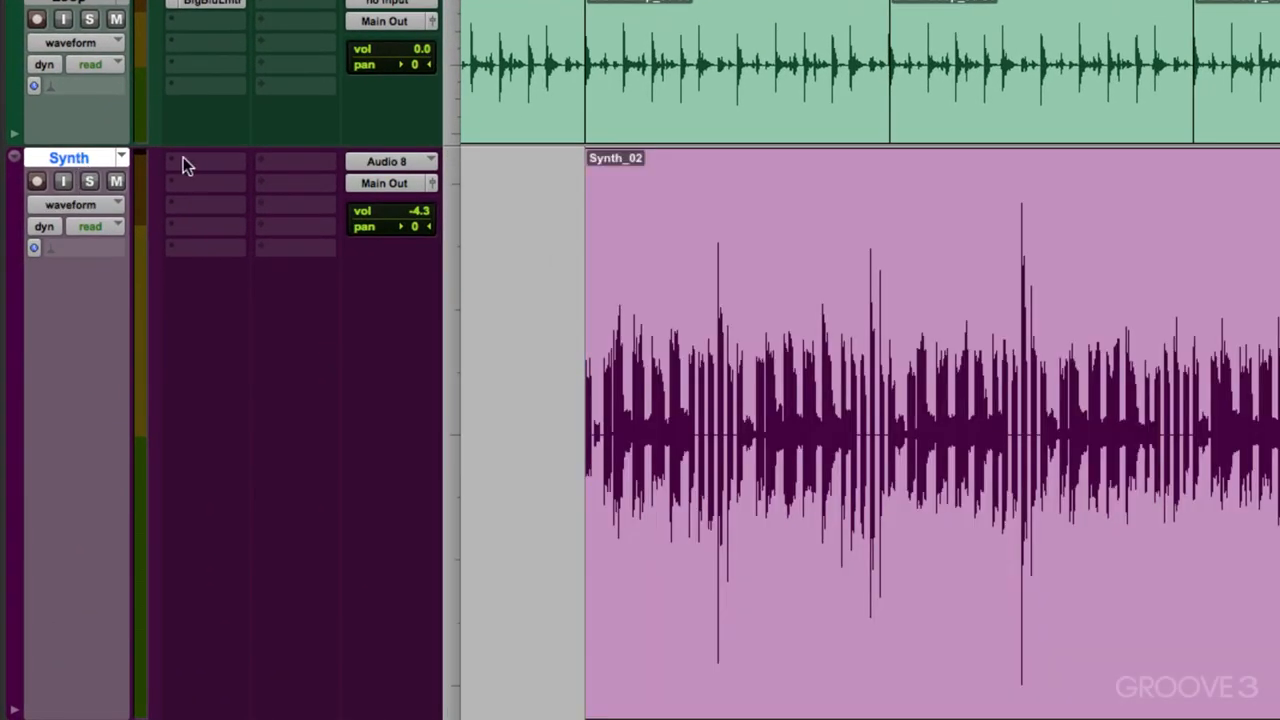
left_click(179, 165)
mouse_move(191, 200)
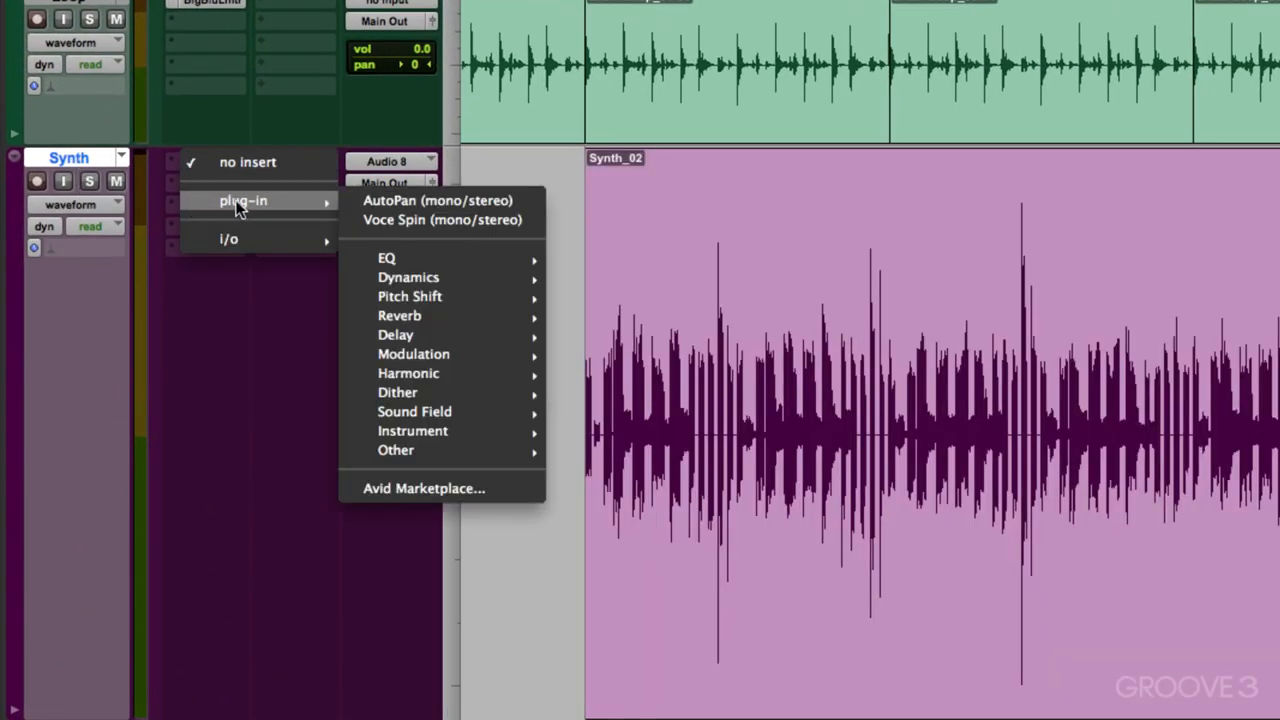
left_click(352, 197)
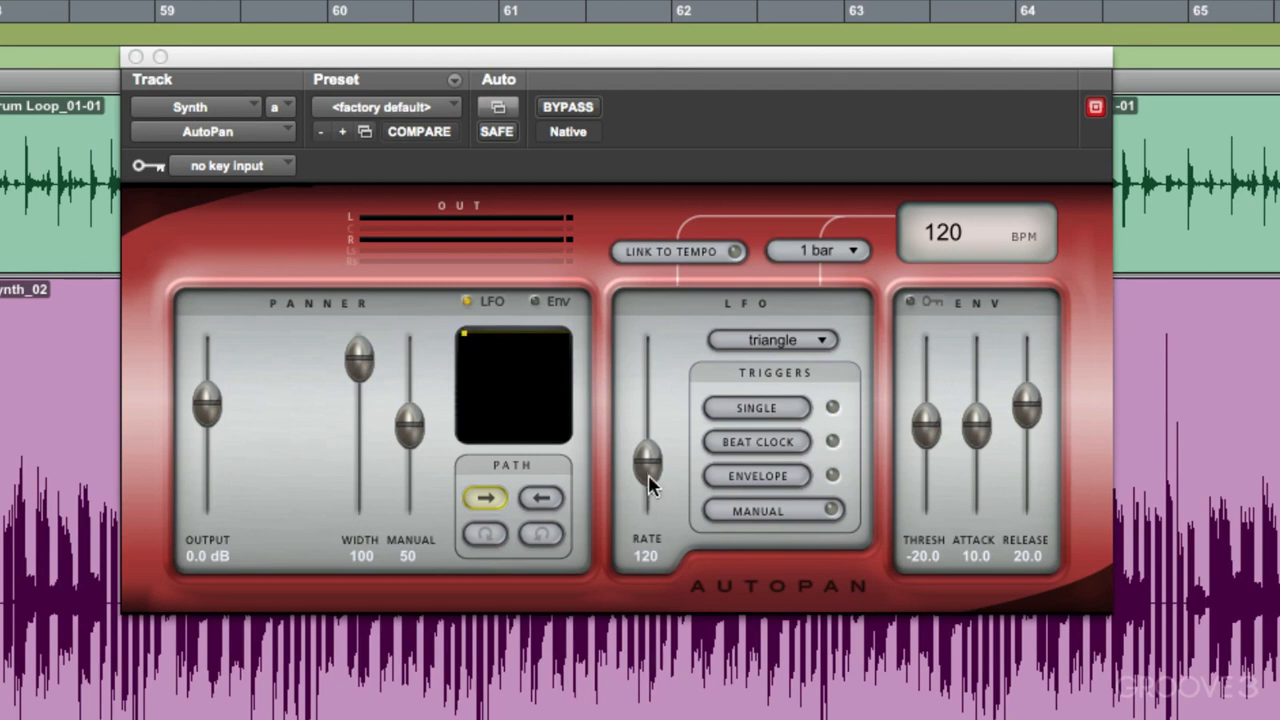
Step: Raise AutoPan's LFO rate to 239 and audition the panning
mouse_move(646, 457)
left_mouse_down()
mouse_move(641, 350)
mouse_move(632, 439)
left_mouse_up()
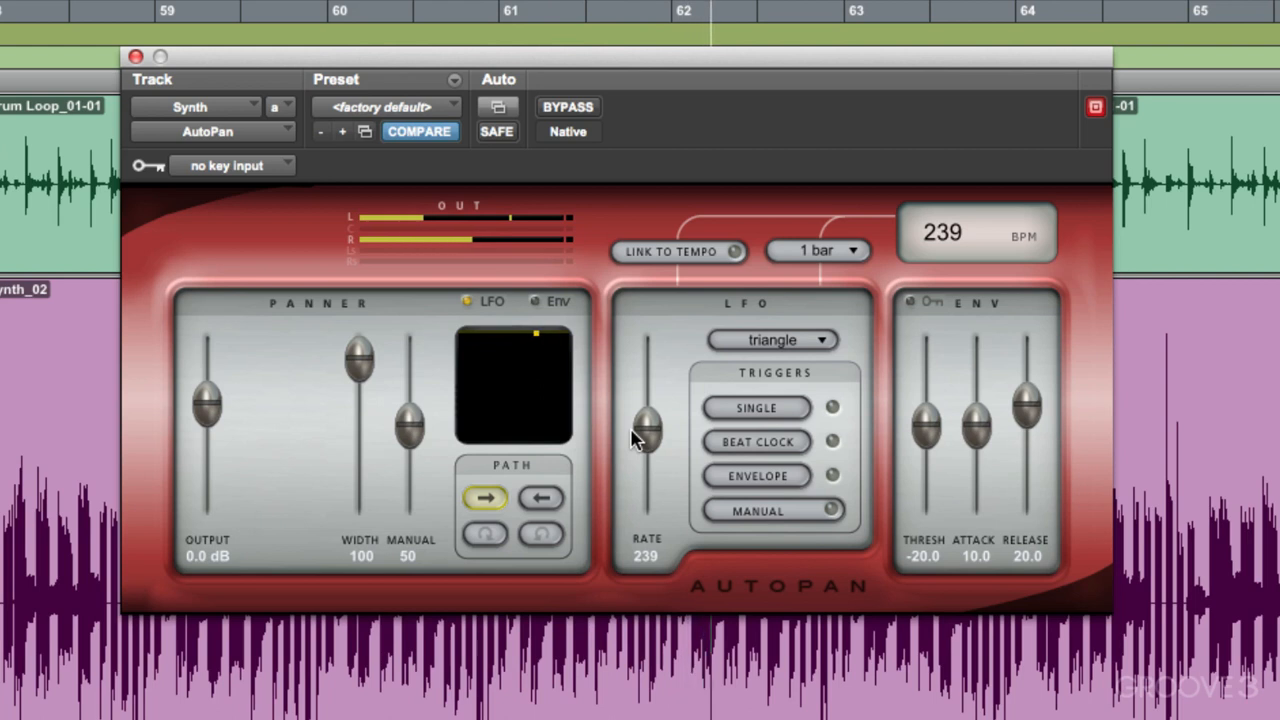
key("space")
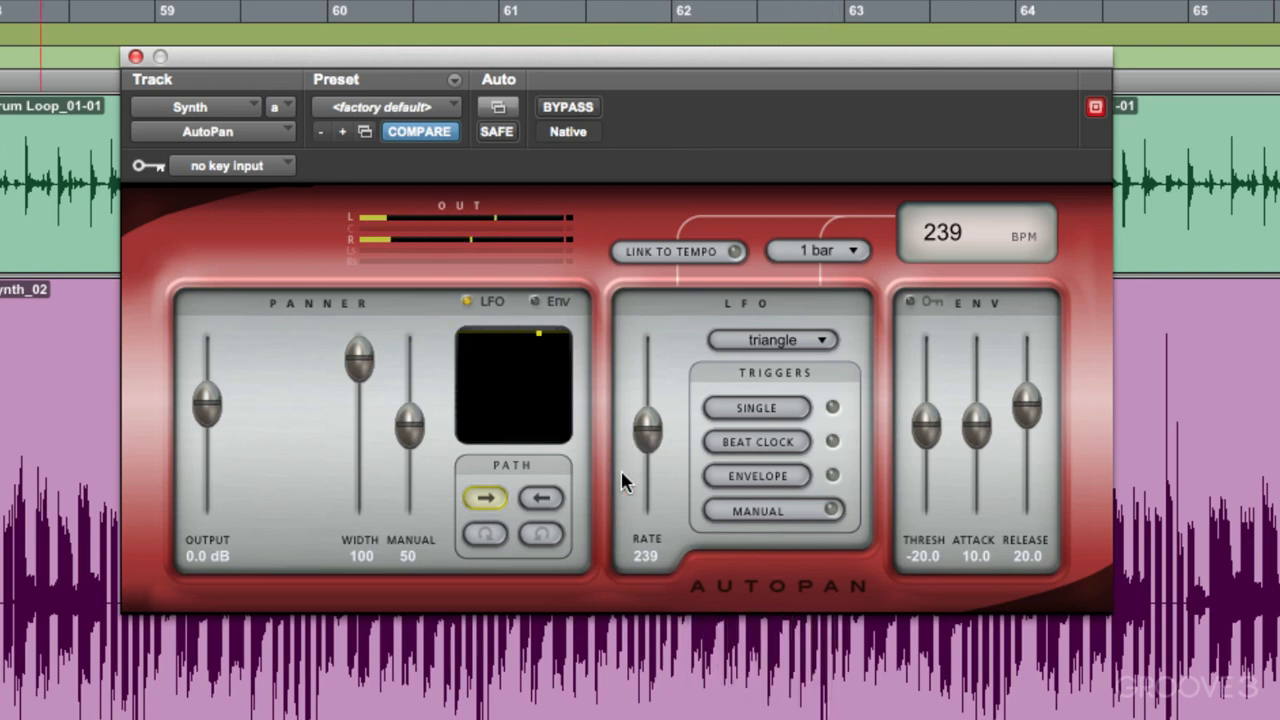
Step: Link AutoPan to the session tempo and set its LFO duration to 2 beats
left_click(712, 254)
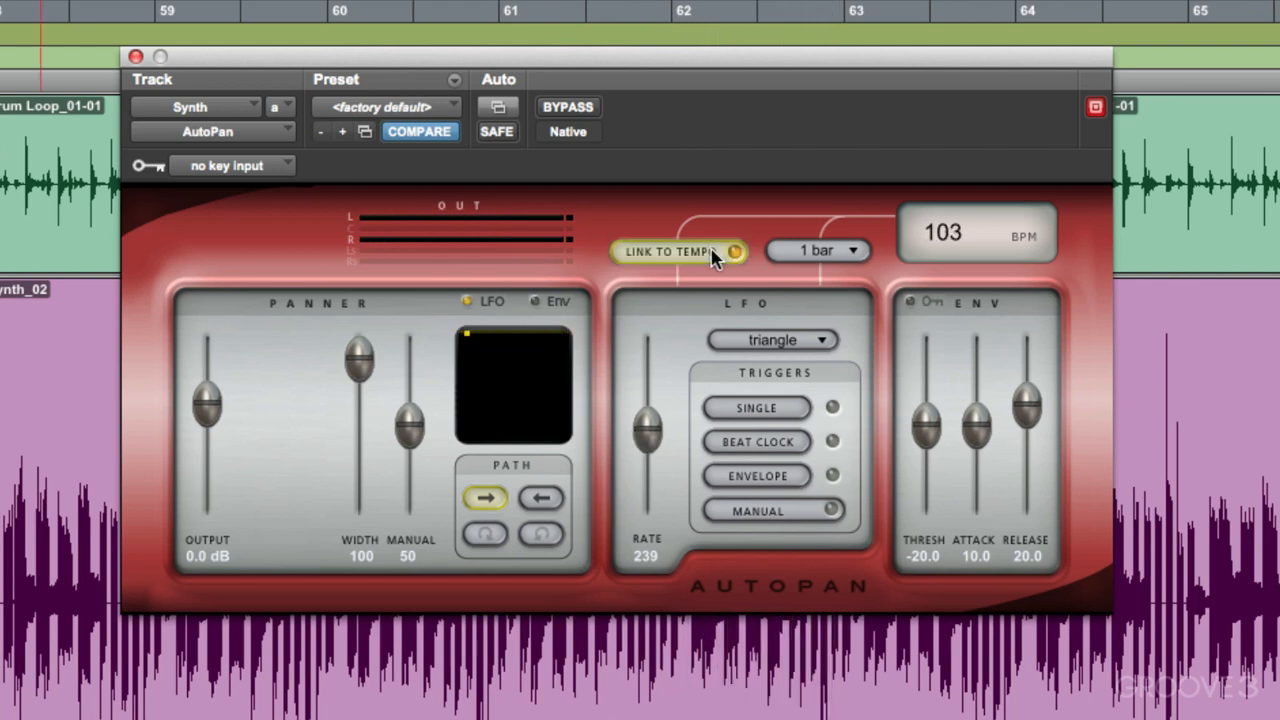
left_click(818, 250)
left_click(831, 386)
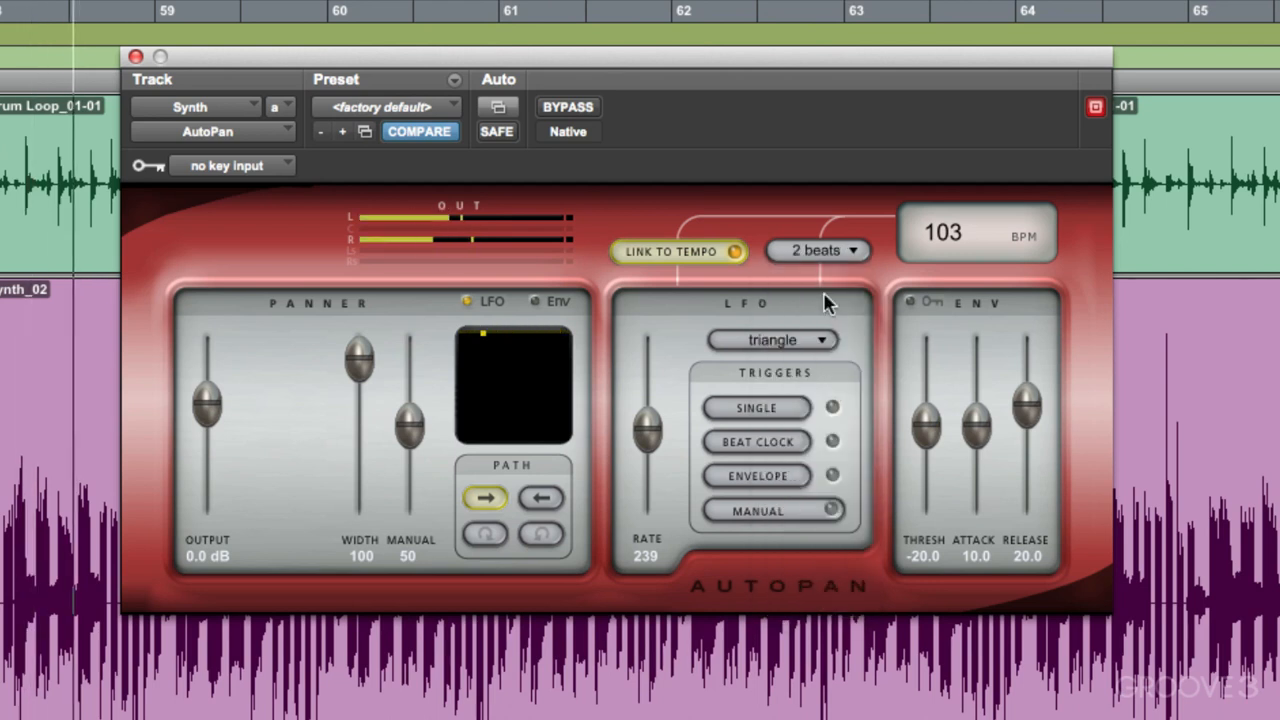
Step: Audition AutoPan's tempo-linked panning with the LFO duration set to 1 beat and 1/2 note
left_click(824, 250)
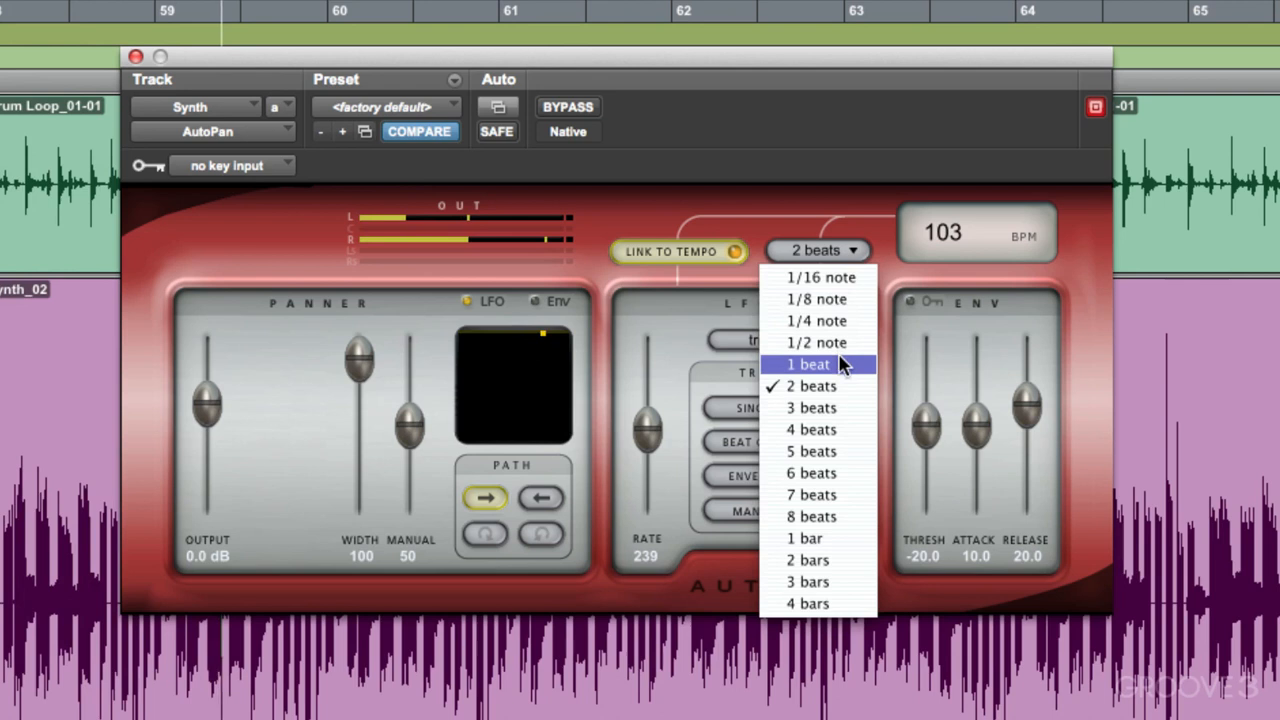
left_click(838, 364)
left_click(838, 252)
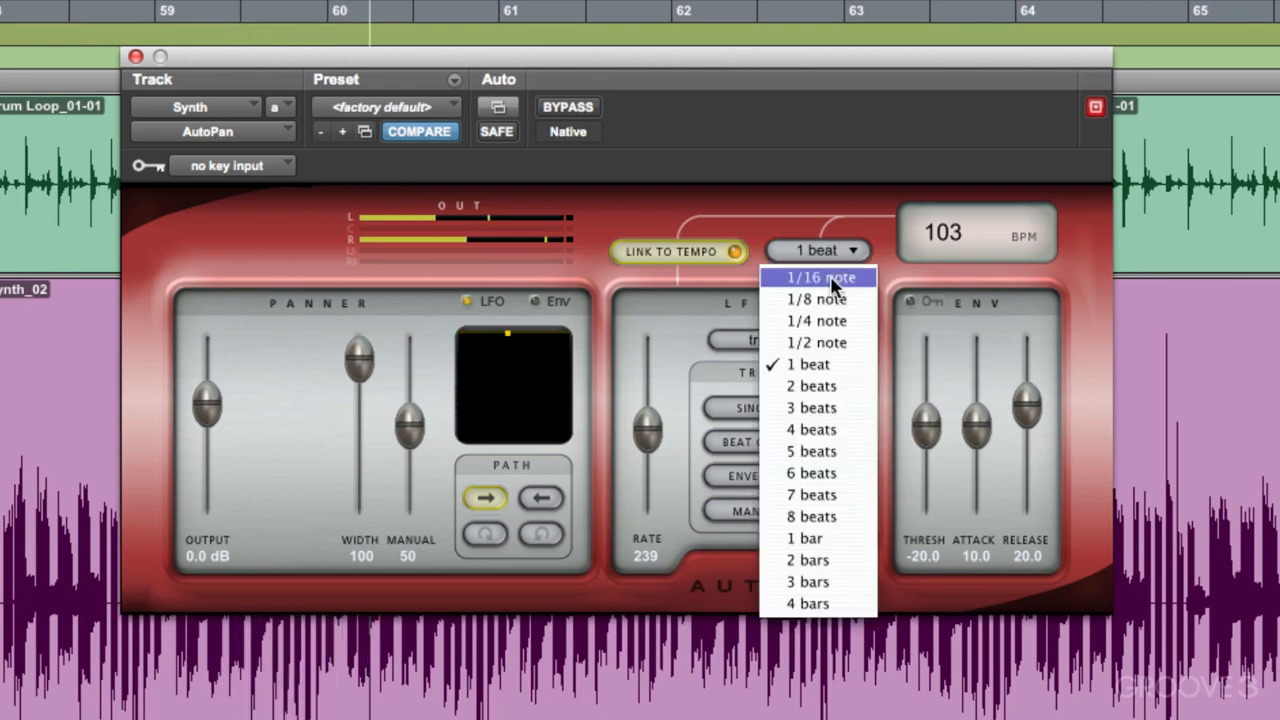
left_click(836, 342)
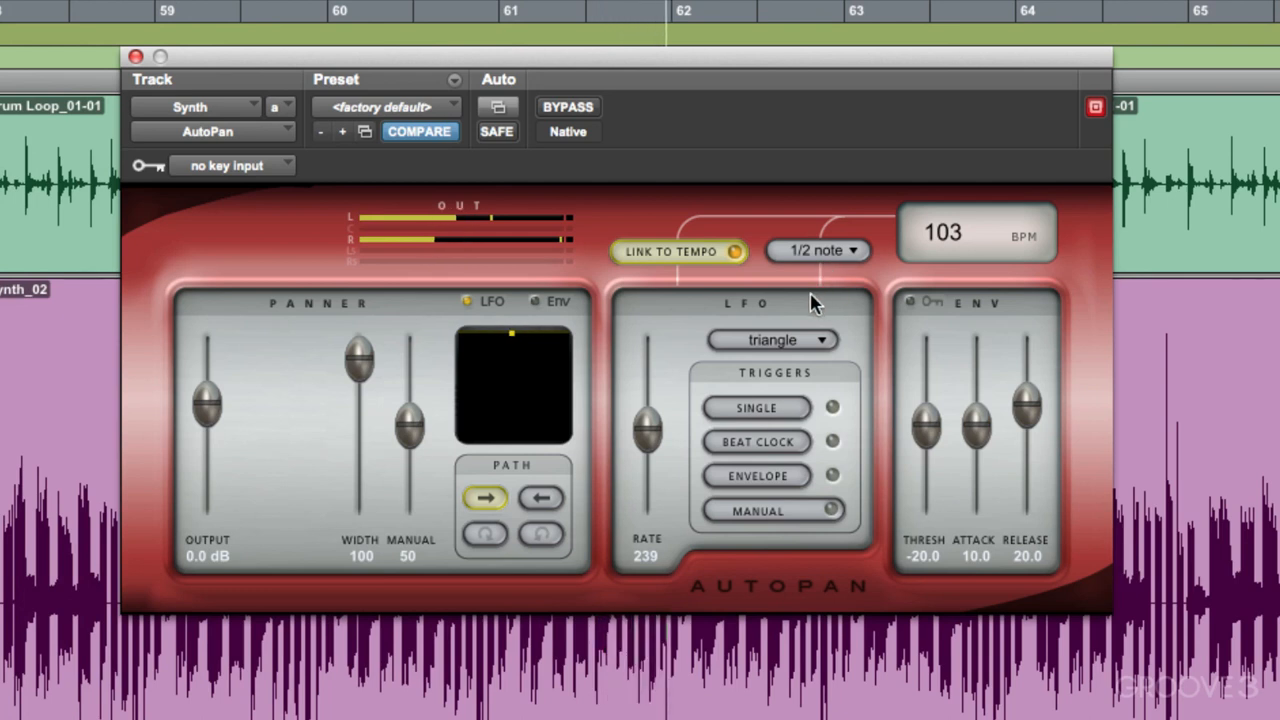
Step: Set AutoPan's LFO waveform to square and audition it at durations of 2 beats and 1 beat
left_click(810, 341)
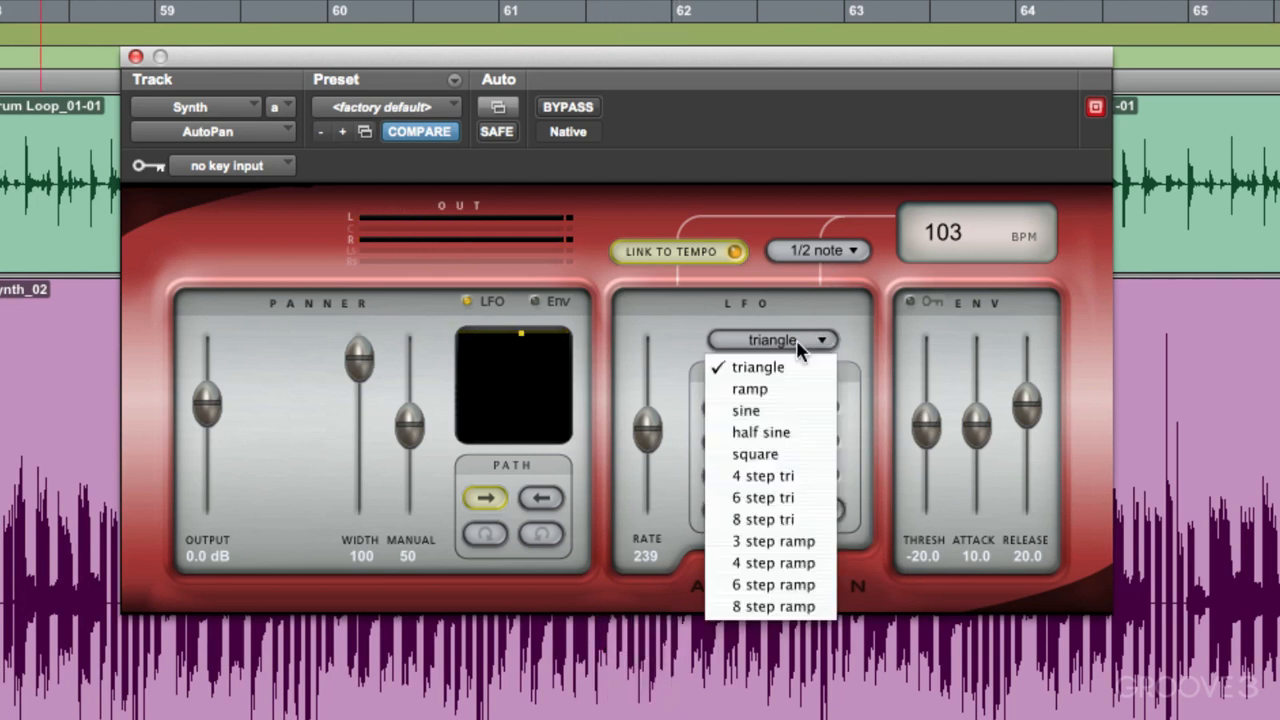
left_click(799, 456)
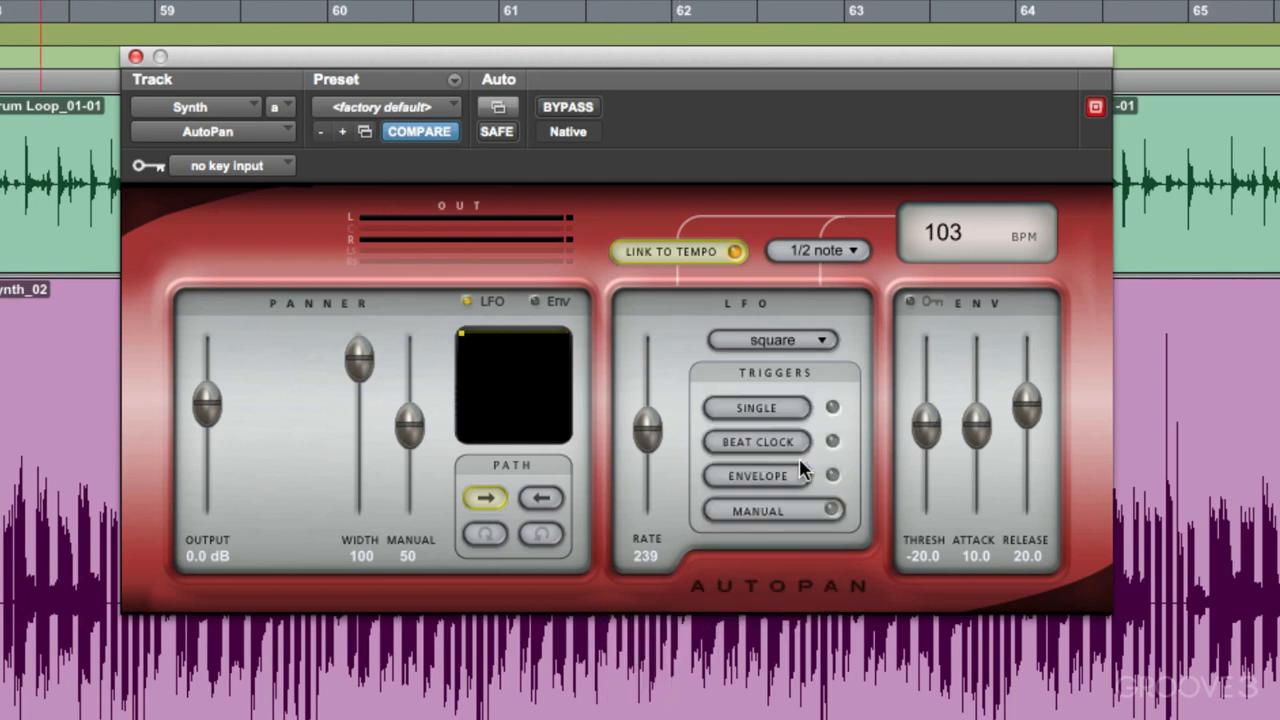
left_click(812, 255)
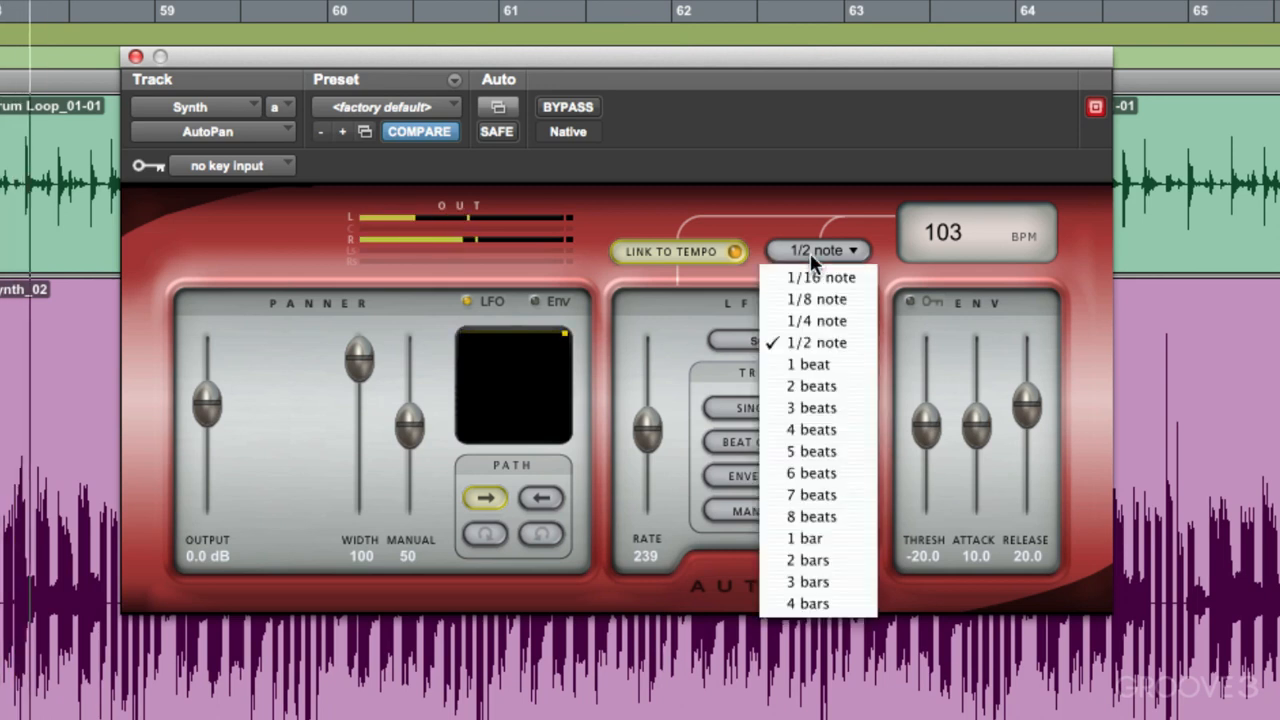
left_click(818, 385)
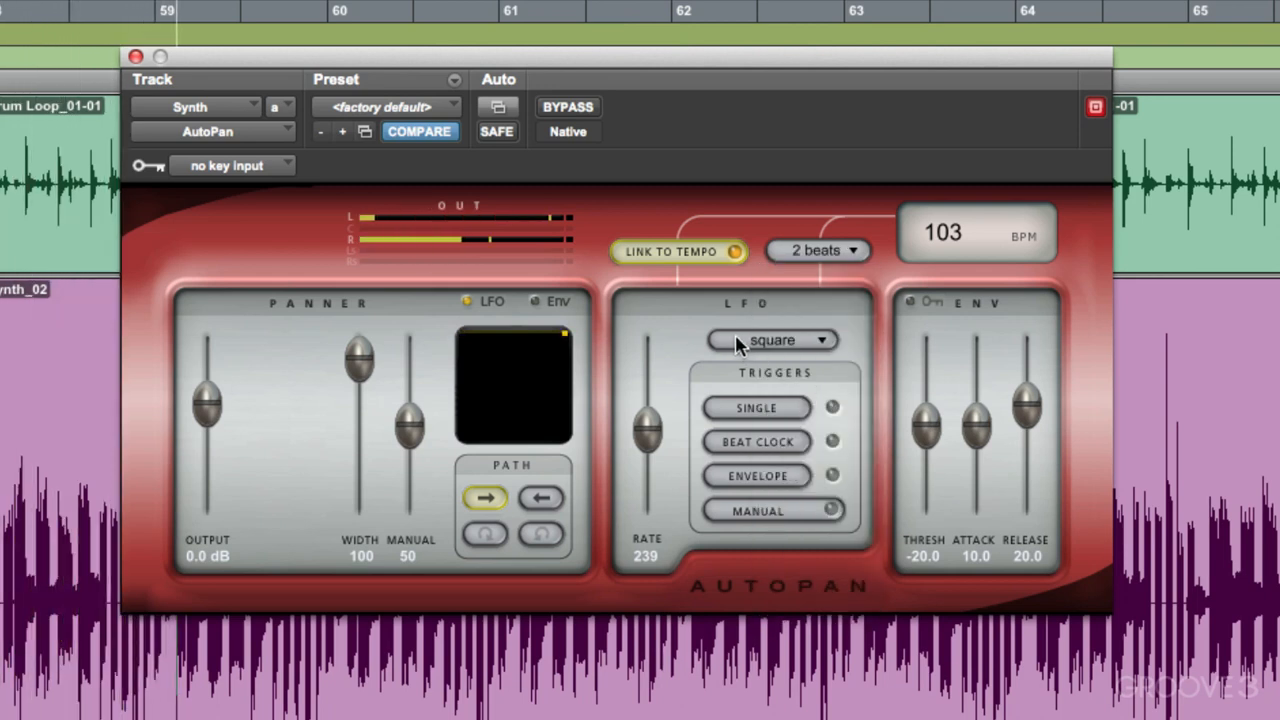
left_click(794, 250)
left_click(808, 364)
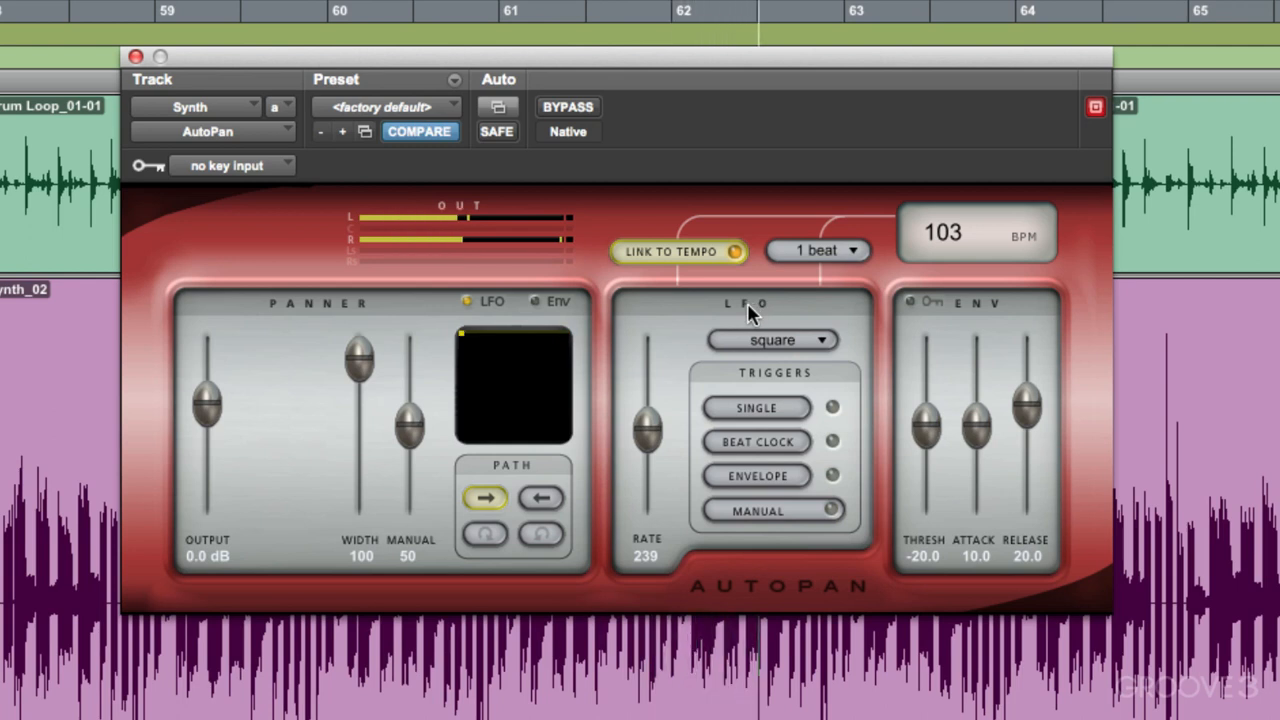
key("space")
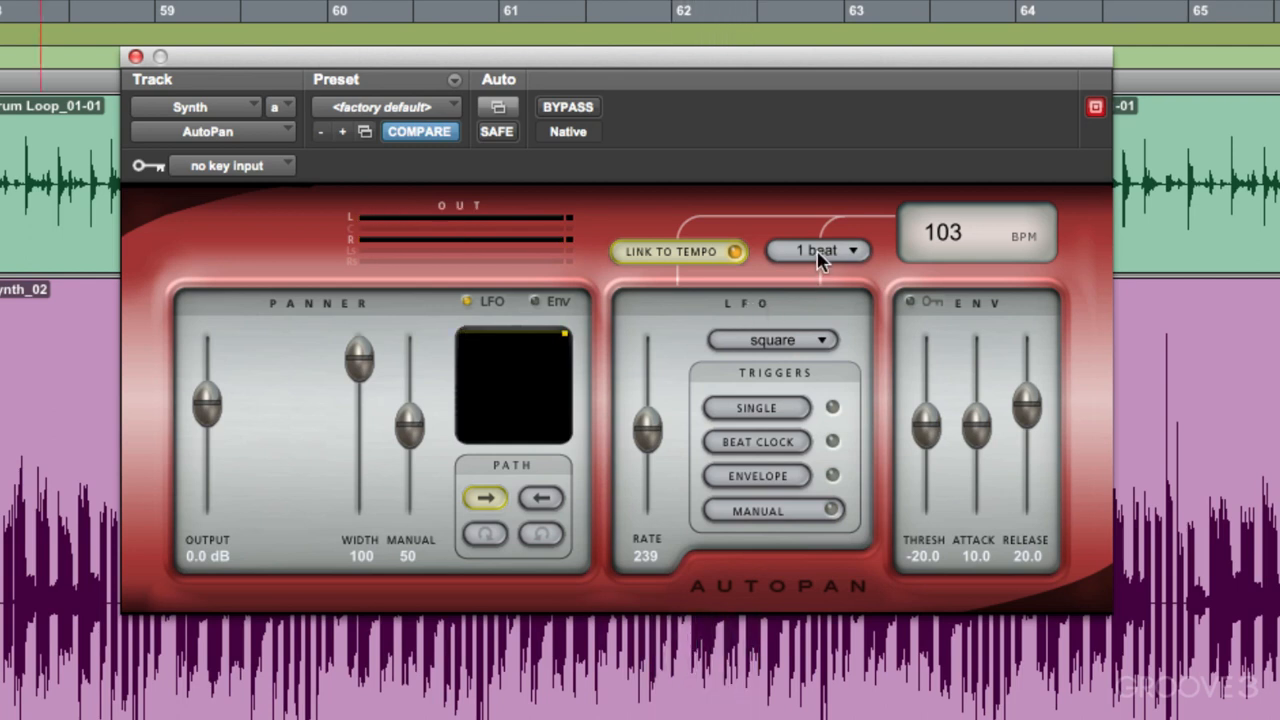
Step: Set AutoPan's LFO waveform to ramp and audition it at durations of 2 beats and 1 beat
left_click(800, 342)
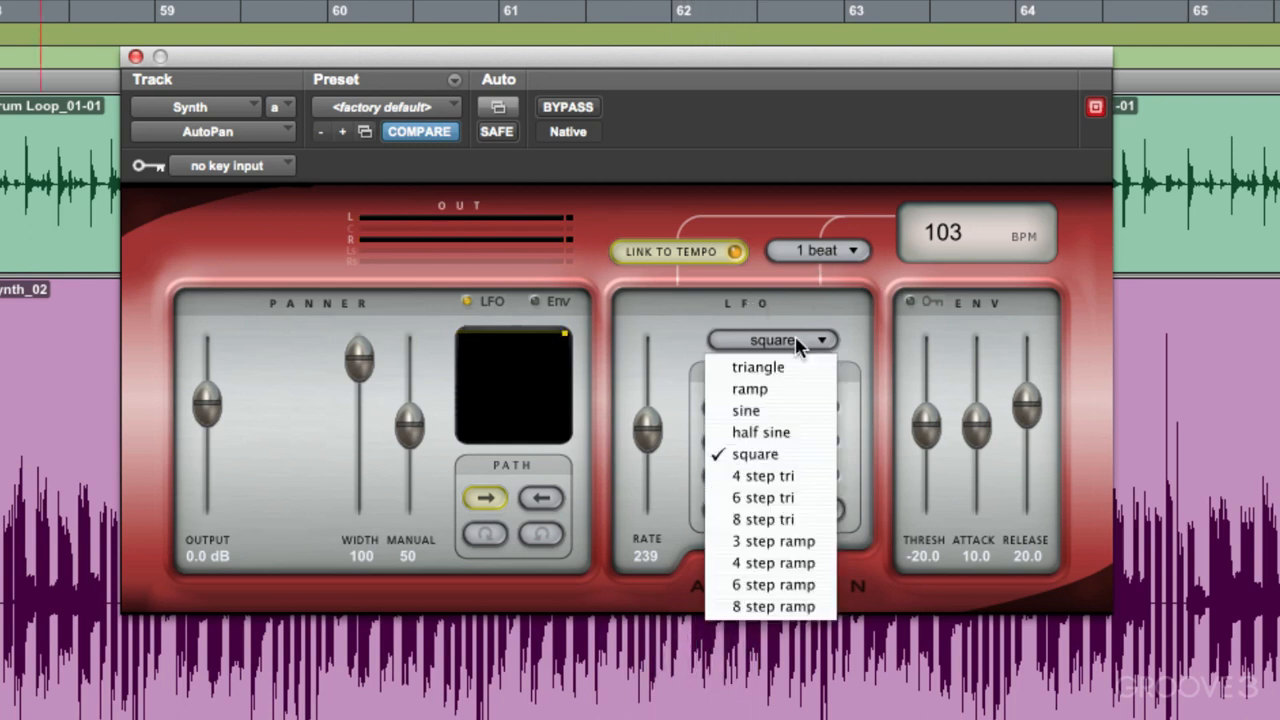
left_click(786, 389)
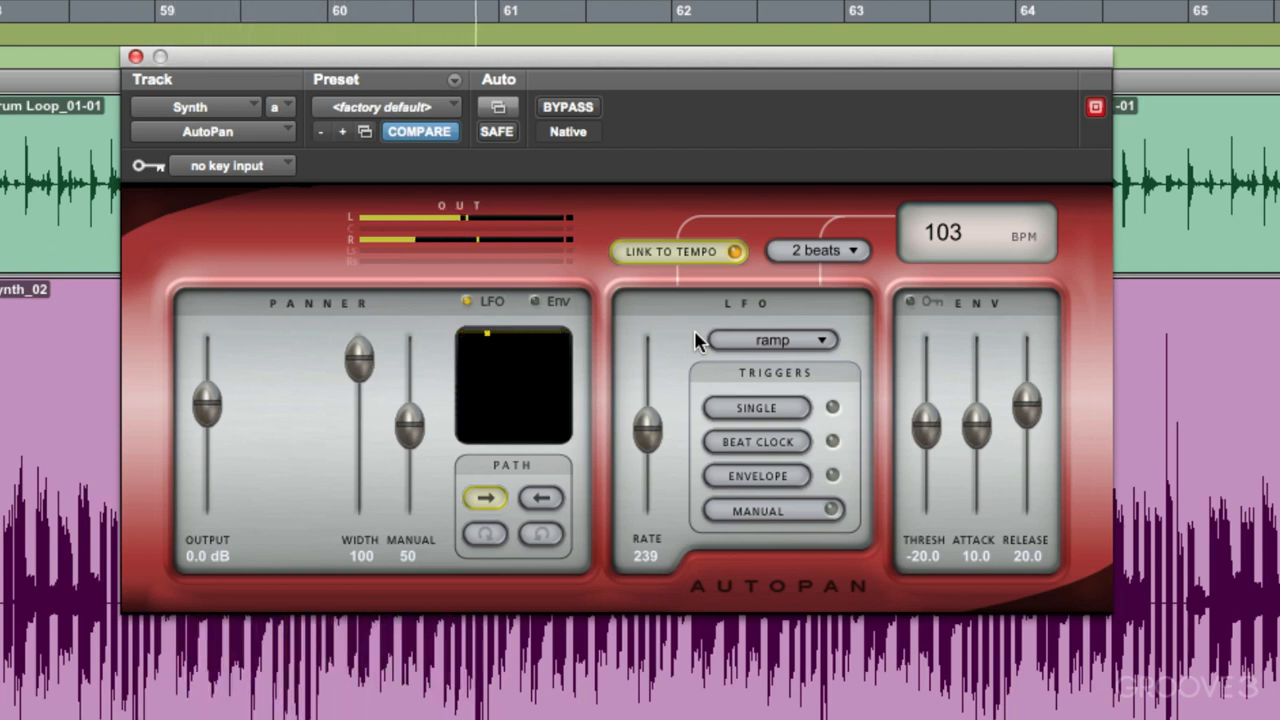
left_click(829, 250)
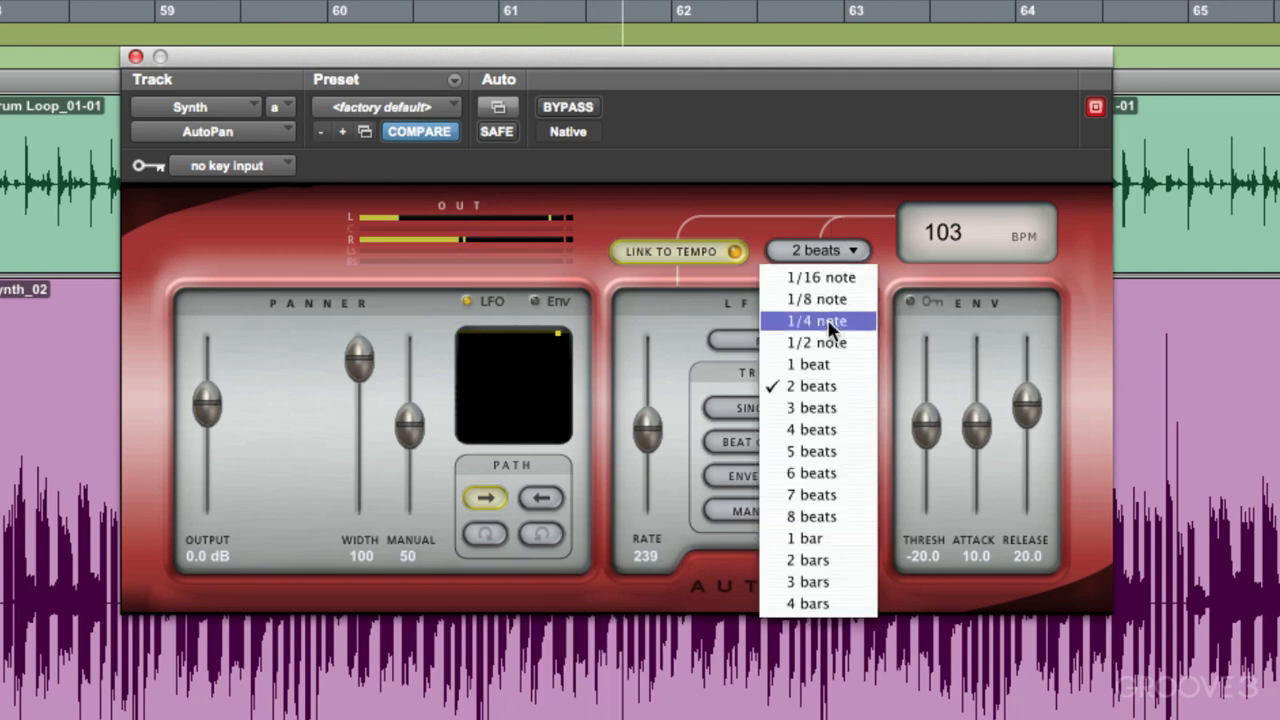
left_click(822, 364)
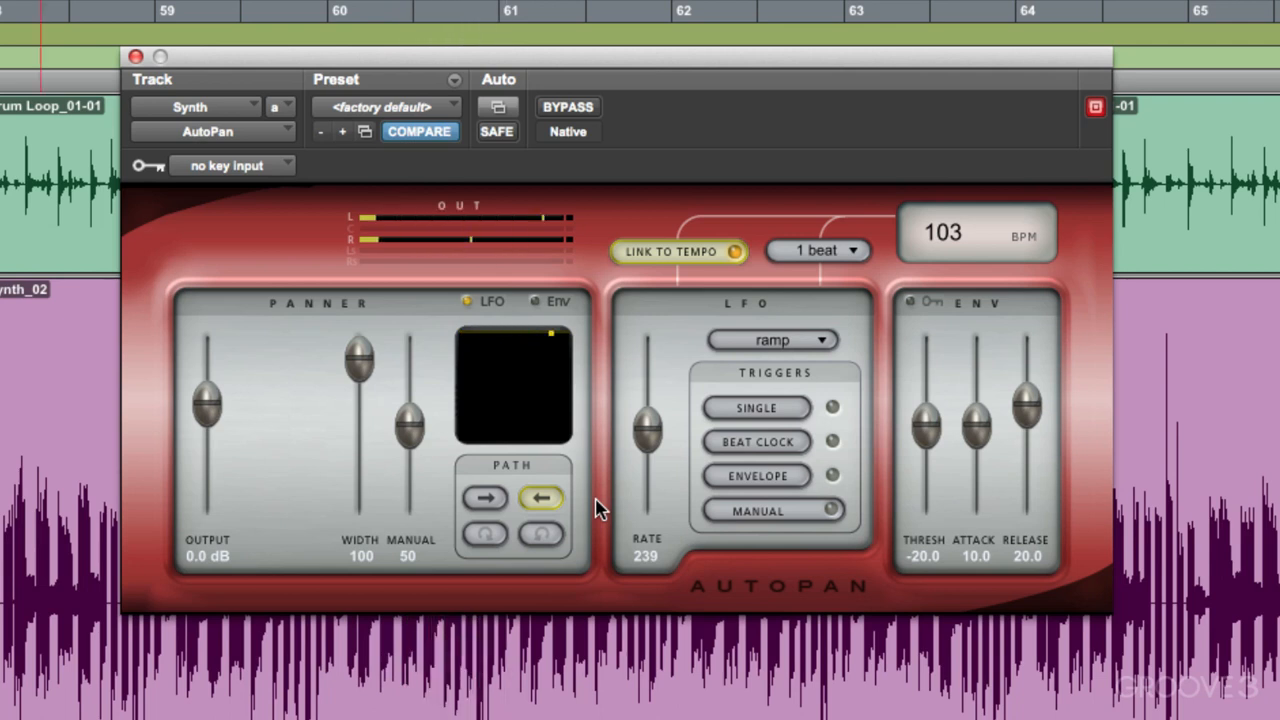
Step: Set AutoPan's LFO waveform to sine with a duration of 2 beats and start playback
left_click(772, 340)
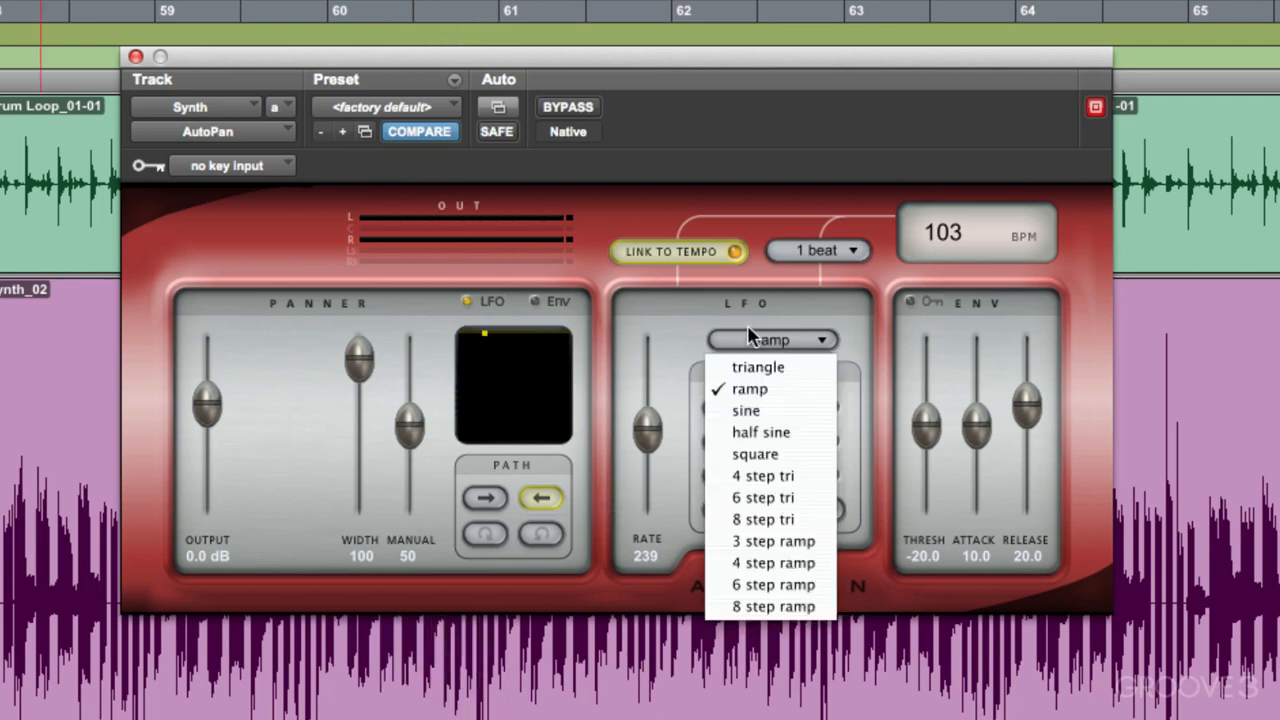
left_click(776, 412)
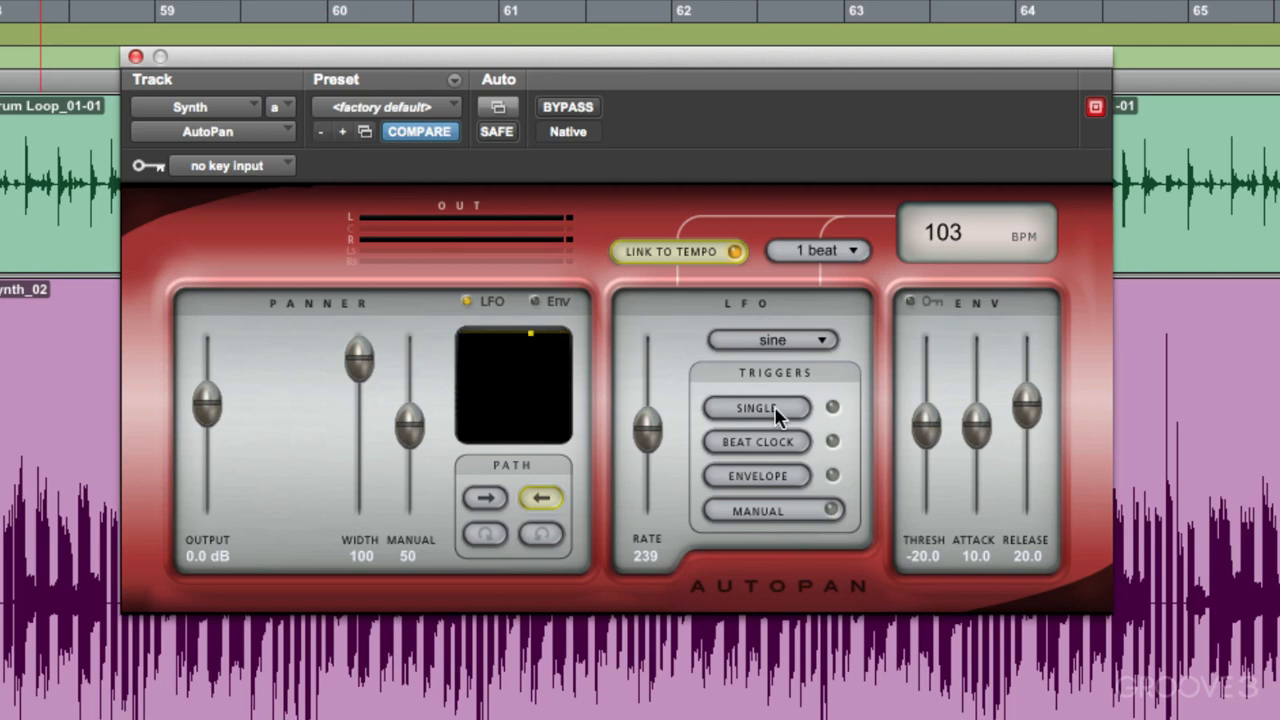
left_click(781, 347)
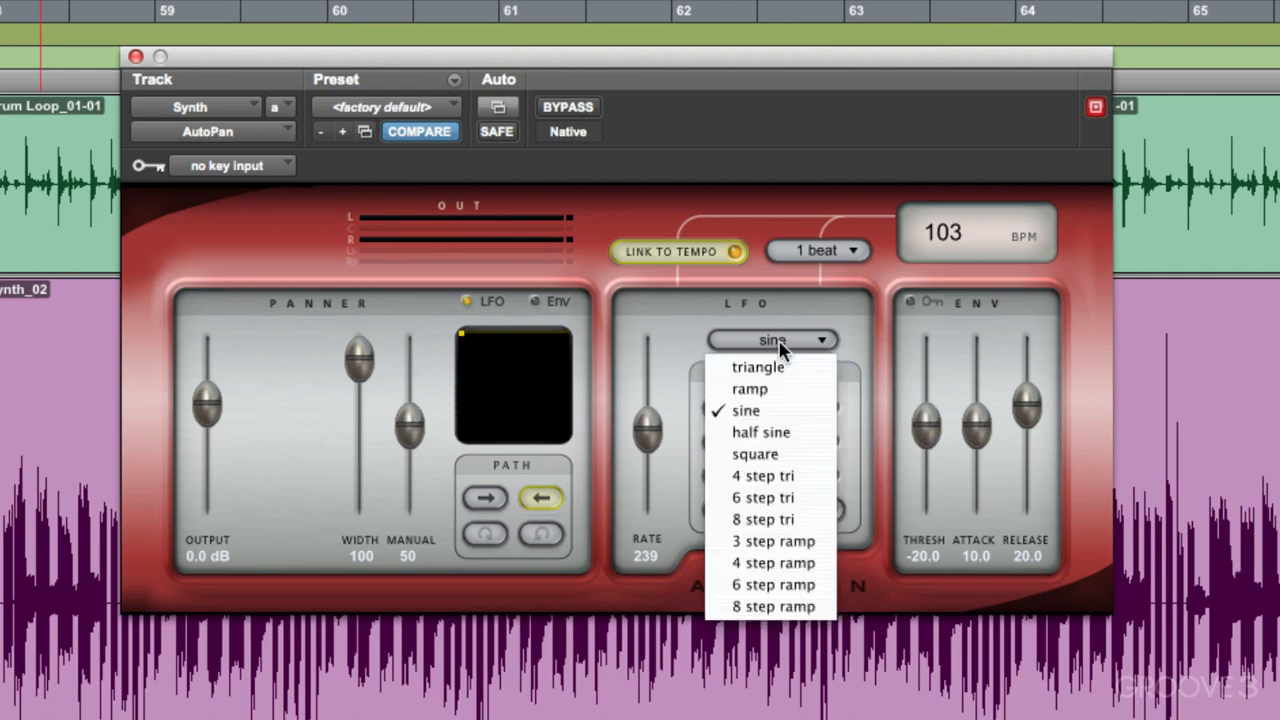
left_click(718, 342)
left_click(787, 254)
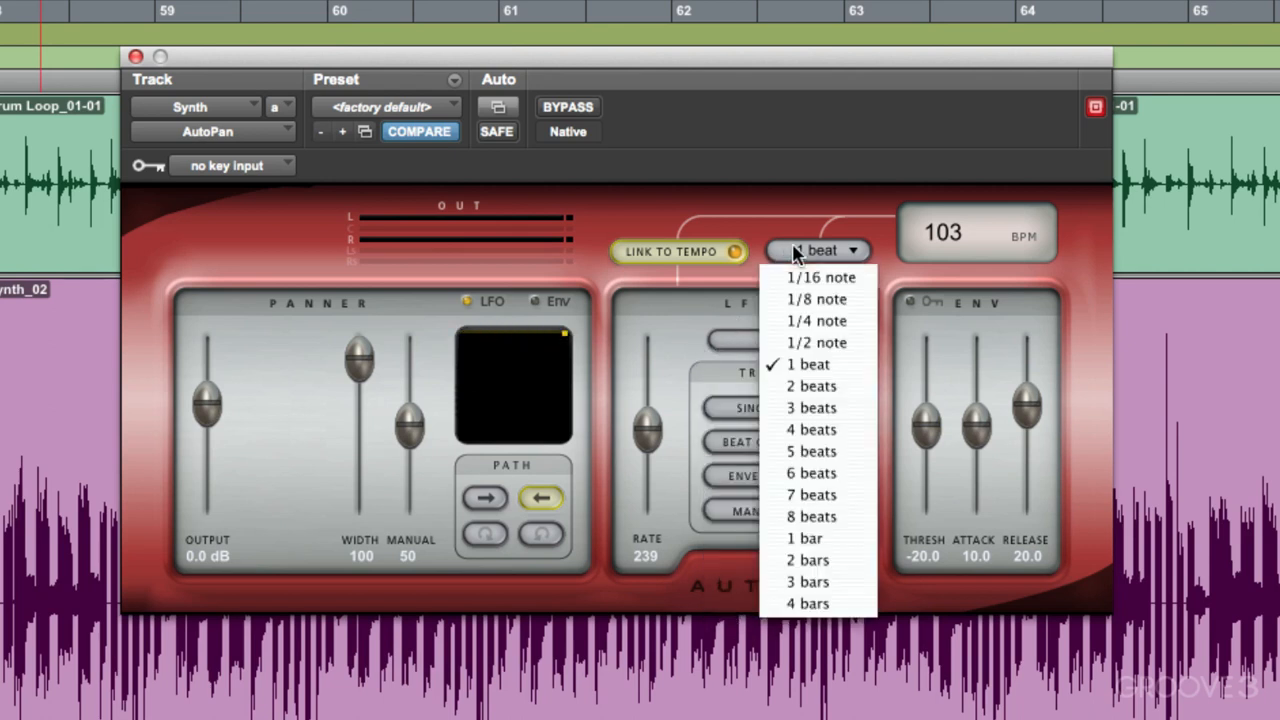
left_click(812, 362)
key("space")
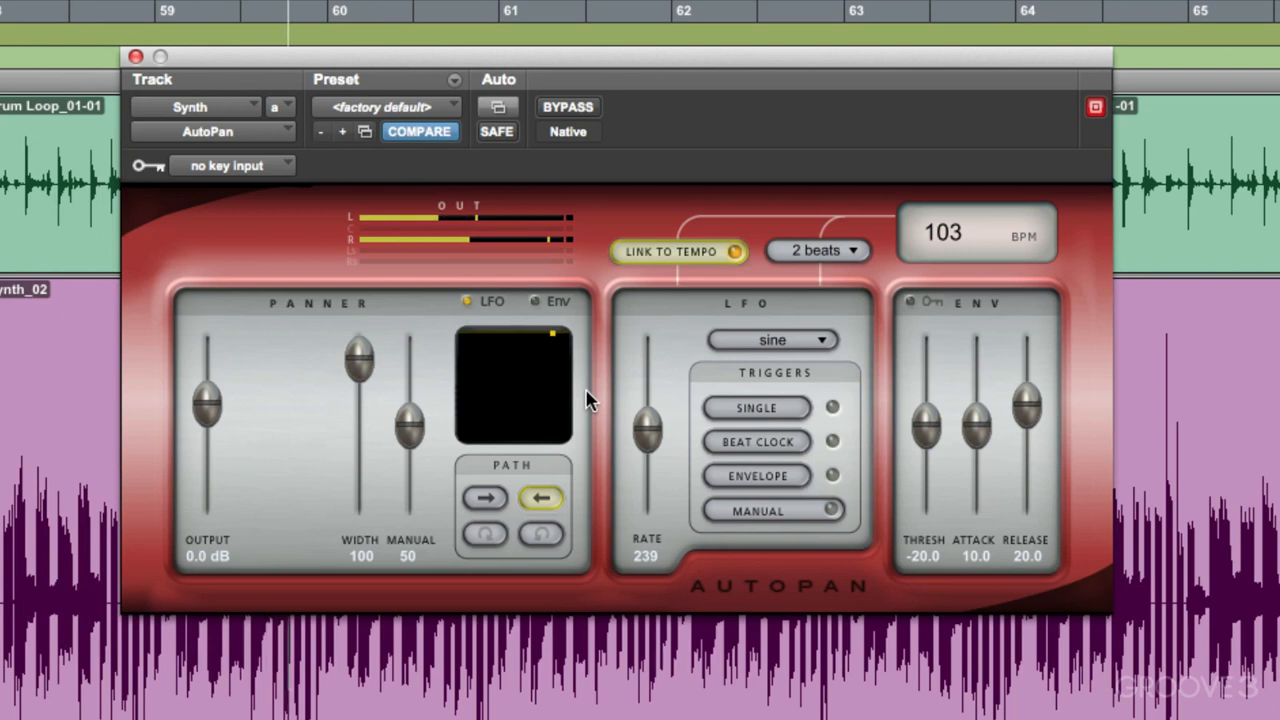
Step: Shorten the sine LFO's duration to 1 beat, audition the panning and stop playback
left_click(810, 251)
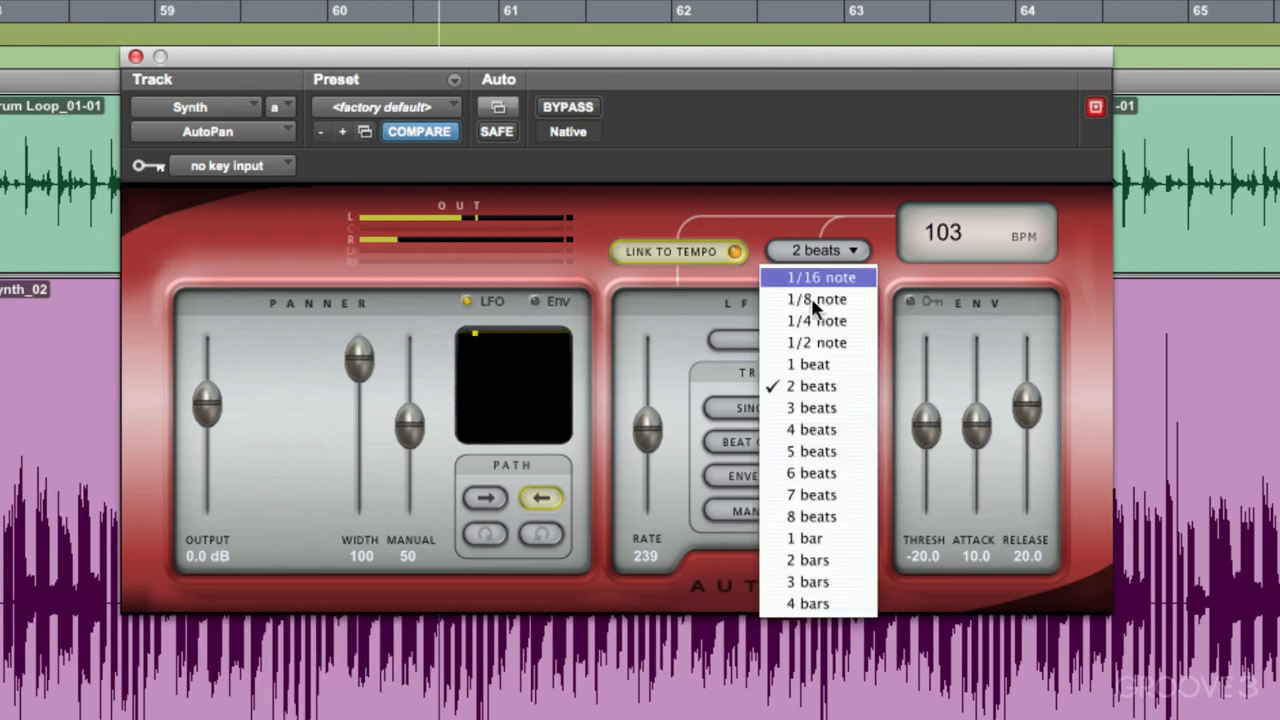
left_click(814, 370)
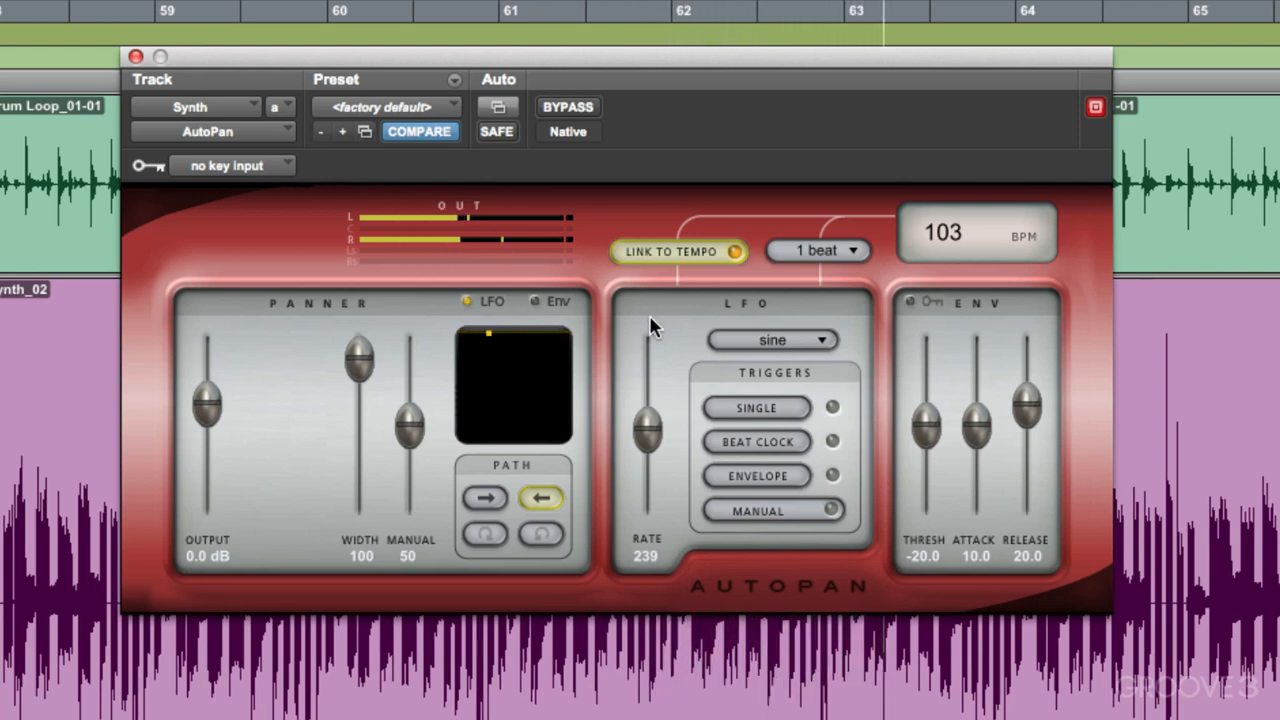
key("space")
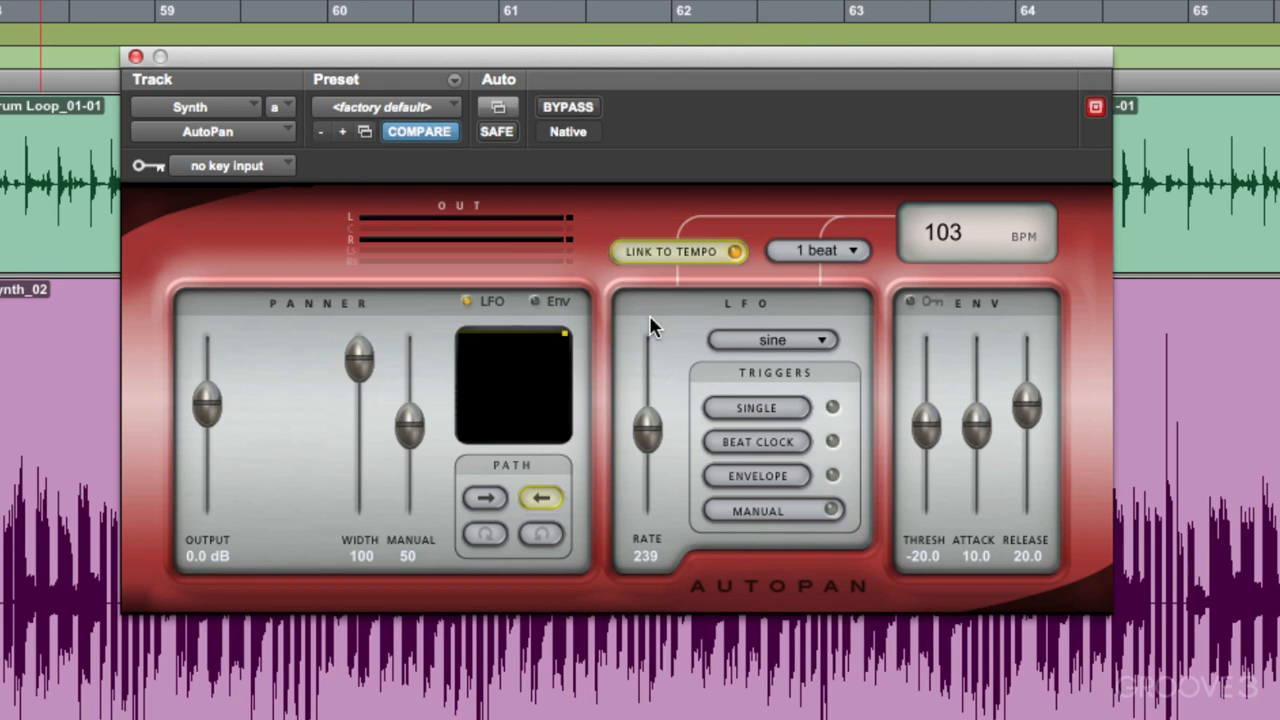